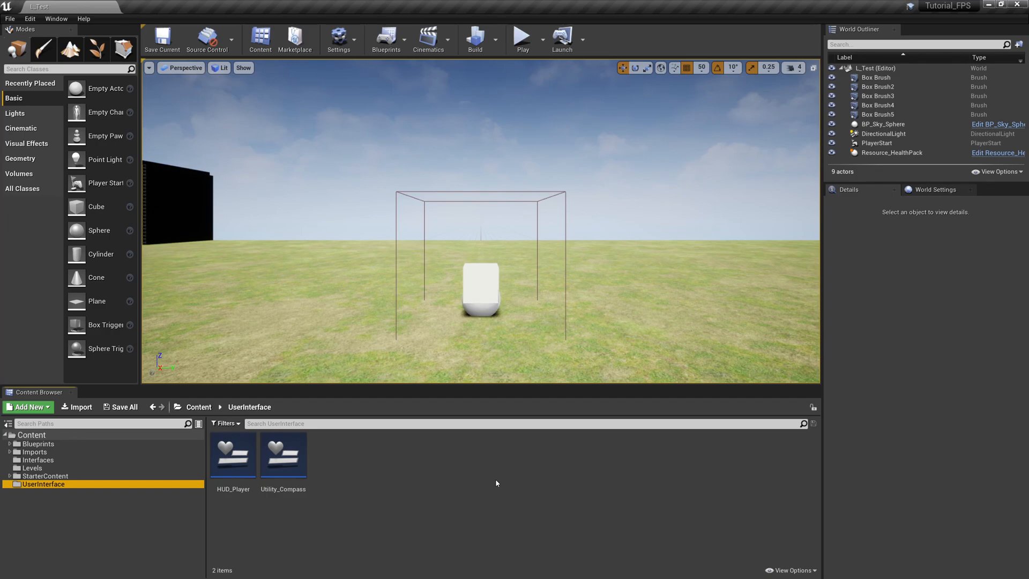
Step: Create a Widget Blueprint named Menu_Pause in the UserInterface folder and open it for editing
right_click(348, 464)
mouse_move(388, 456)
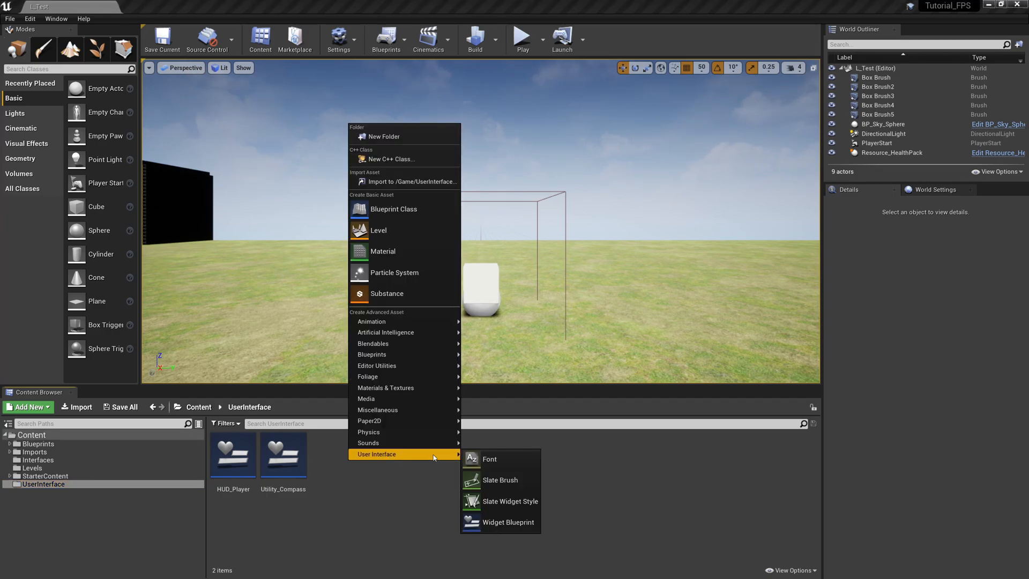
click(507, 522)
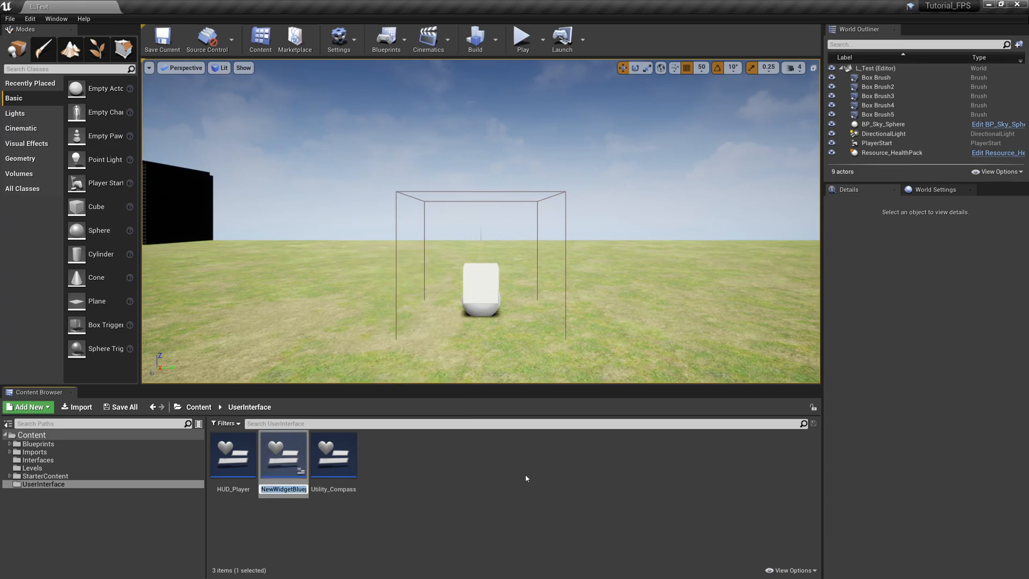
text(Menu_)
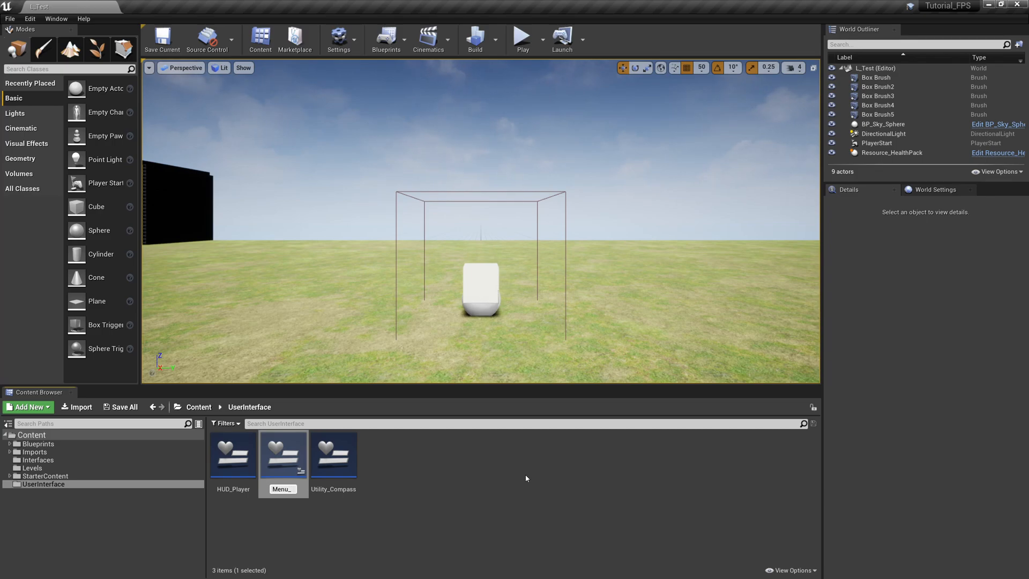
text(Pause)
key(Return)
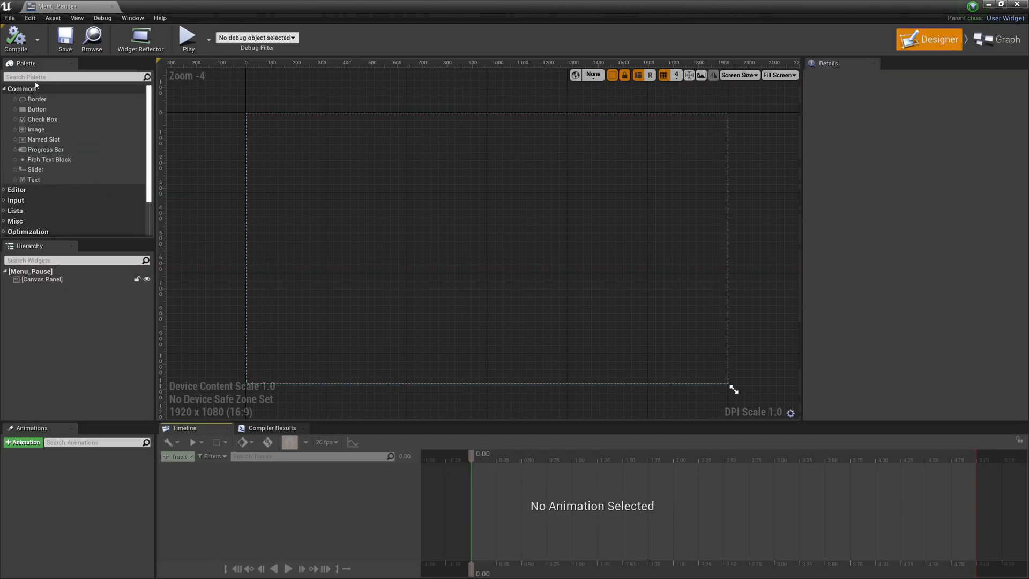
Step: Add a Vertical Box near the middle of the canvas and anchor it to stretch across the whole canvas
click(35, 78)
text(vert)
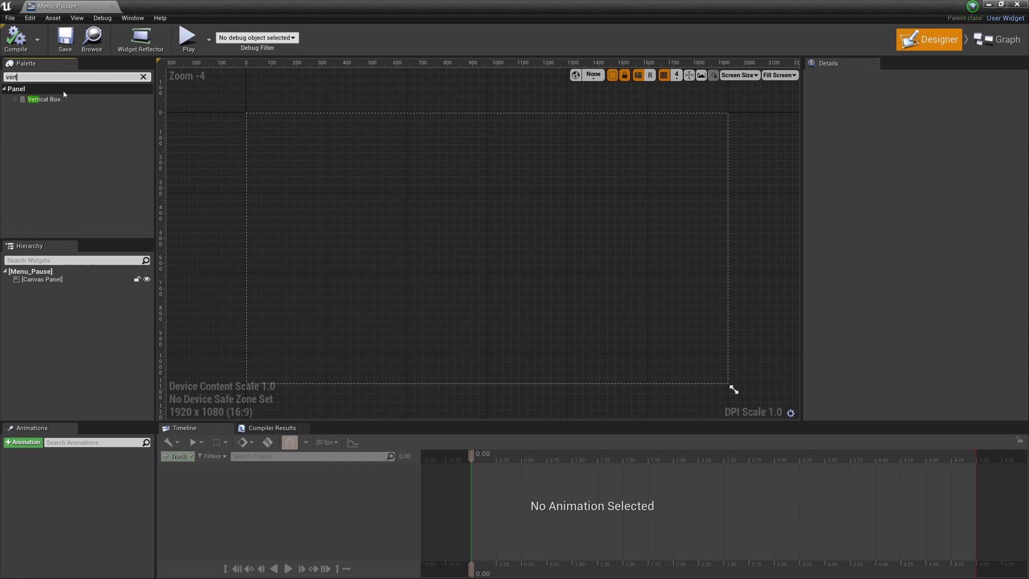
drag(51, 98, 475, 239)
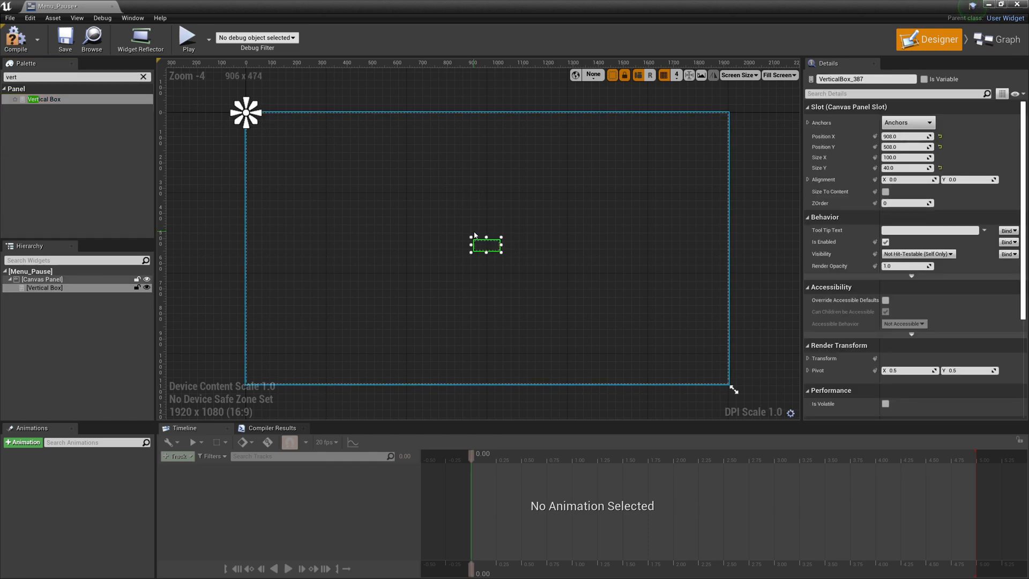
click(904, 122)
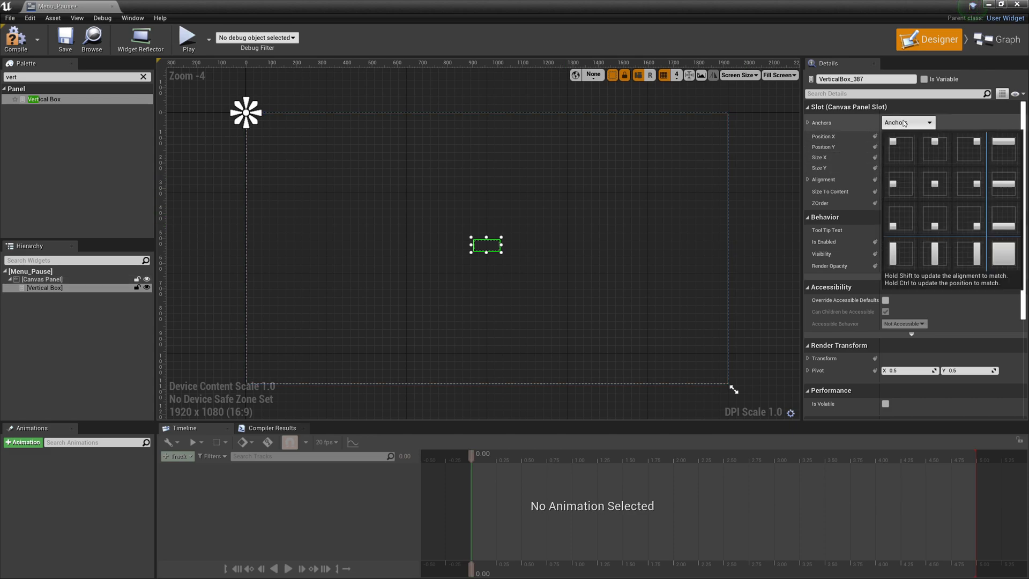
click(1002, 256)
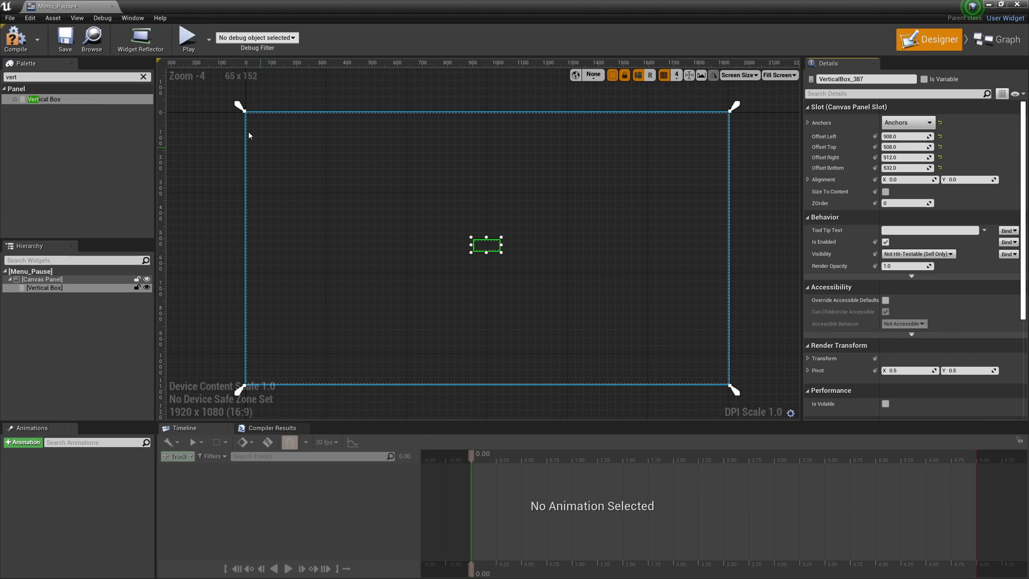
Step: Nest a Rich Text Block inside the Vertical Box and dock the Menu_Pause editor beside the L_Test level editor
click(143, 77)
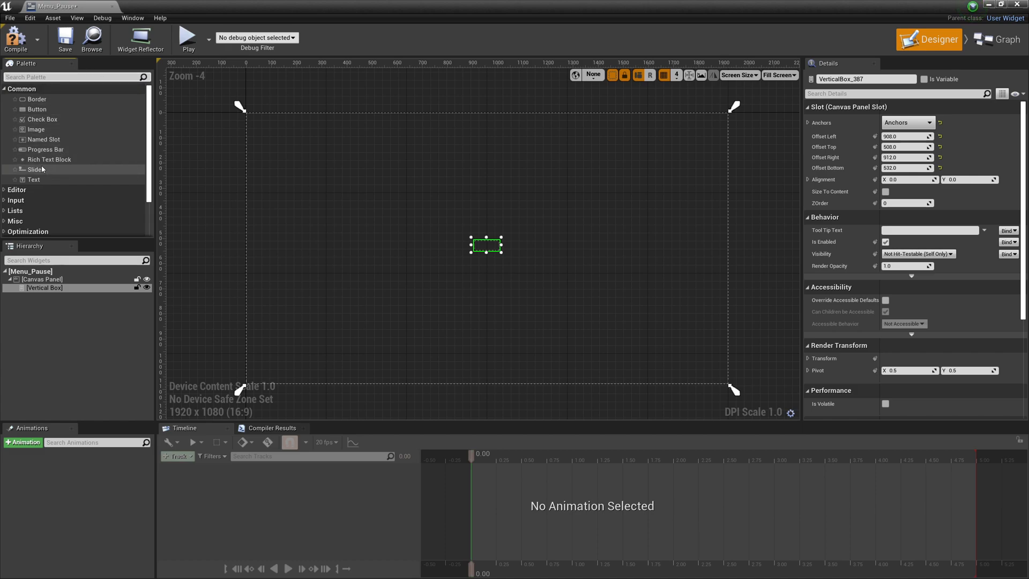
drag(40, 161, 53, 291)
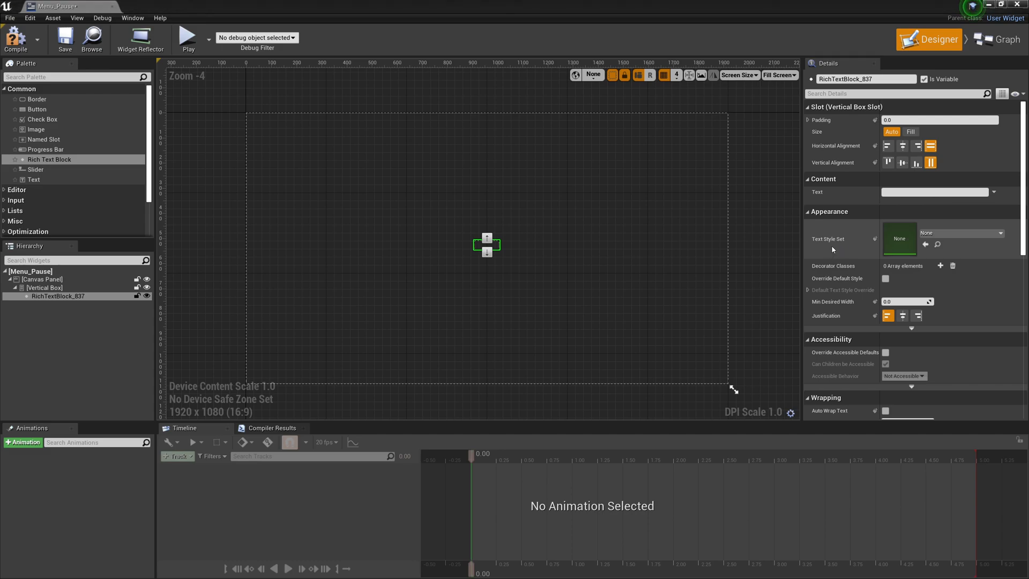
click(112, 6)
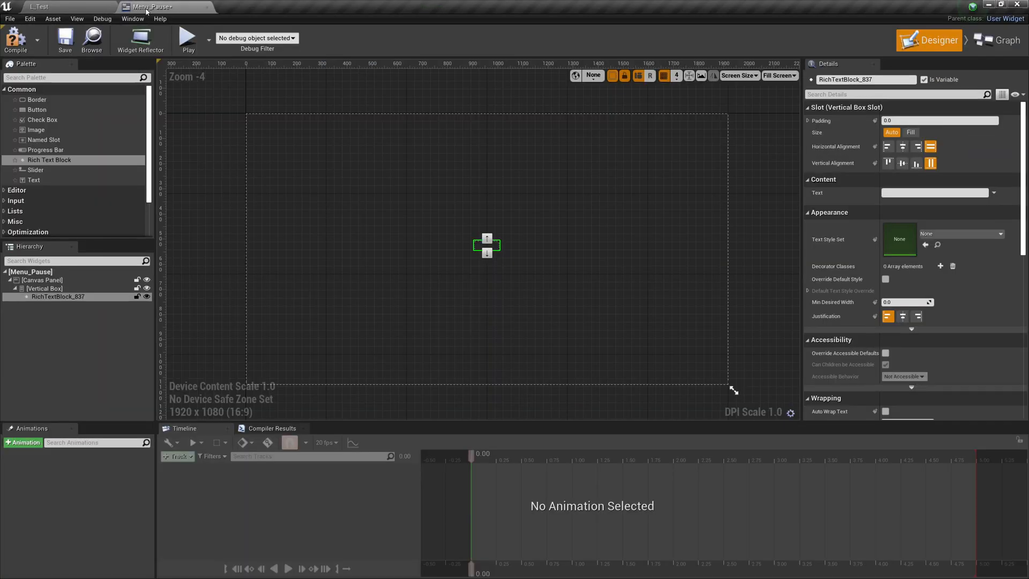
Step: Create a new folder named Data directly under Content in the level editor's content browser
click(50, 8)
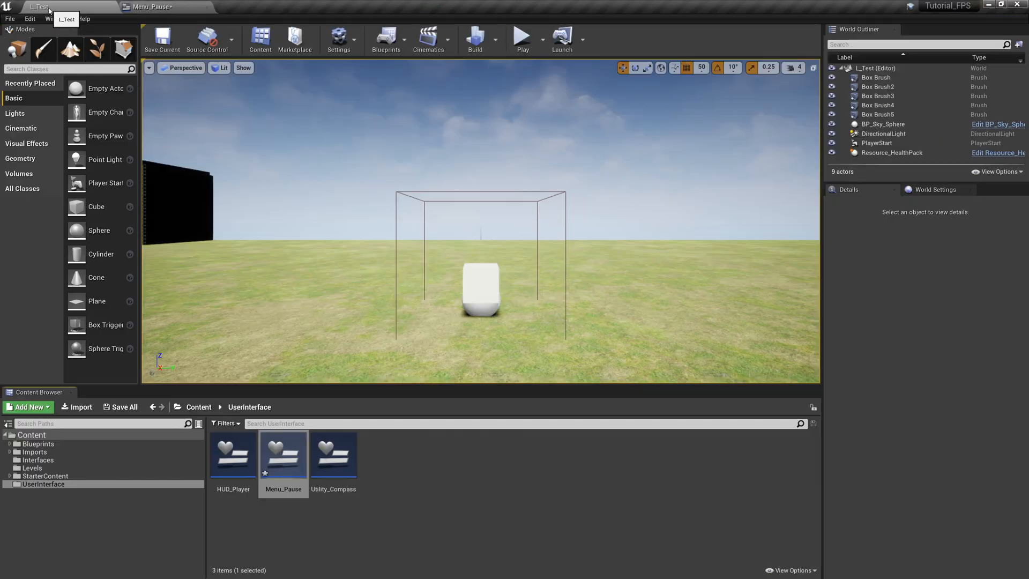
click(39, 436)
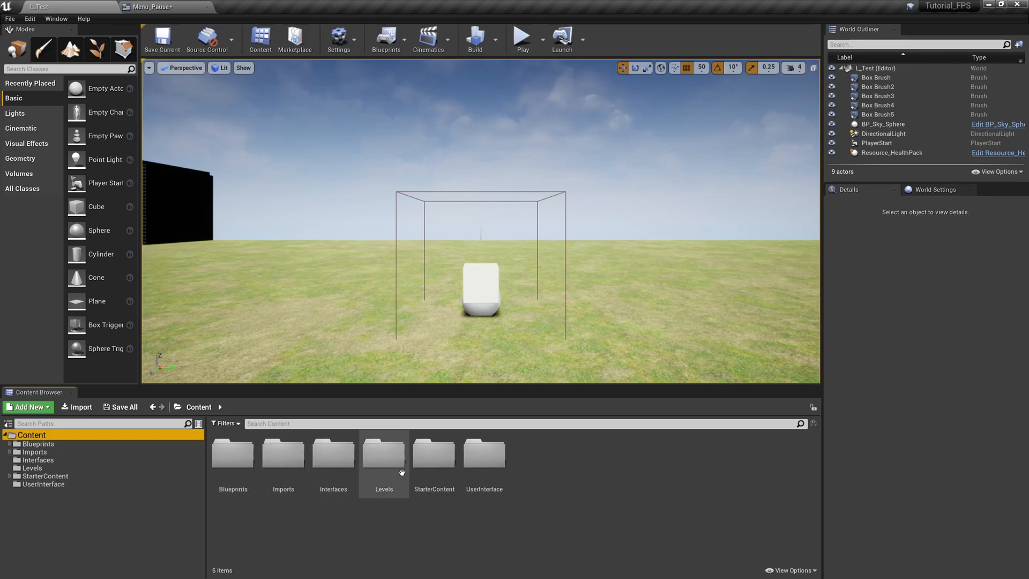
right_click(551, 471)
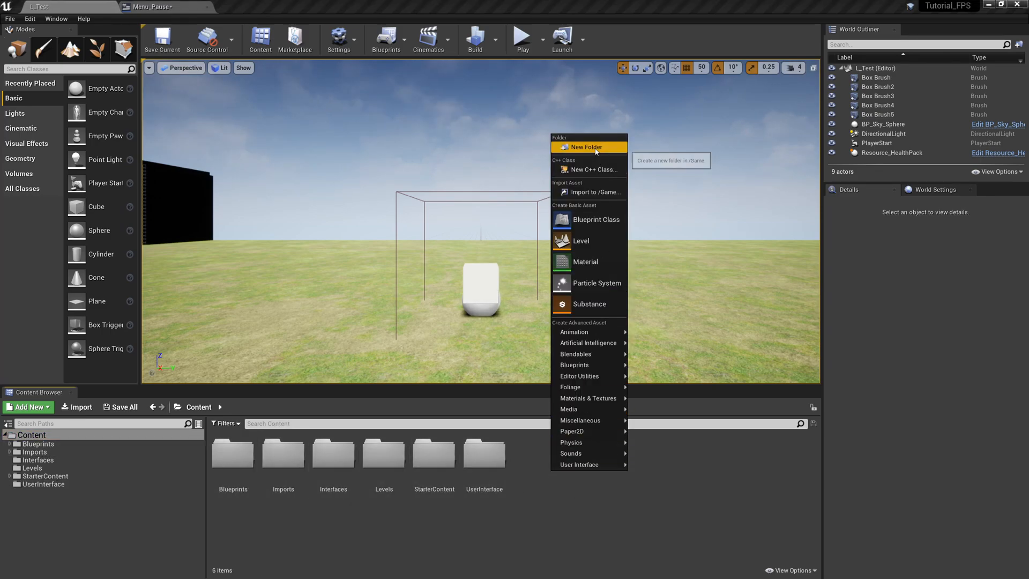
click(568, 143)
text(Data)
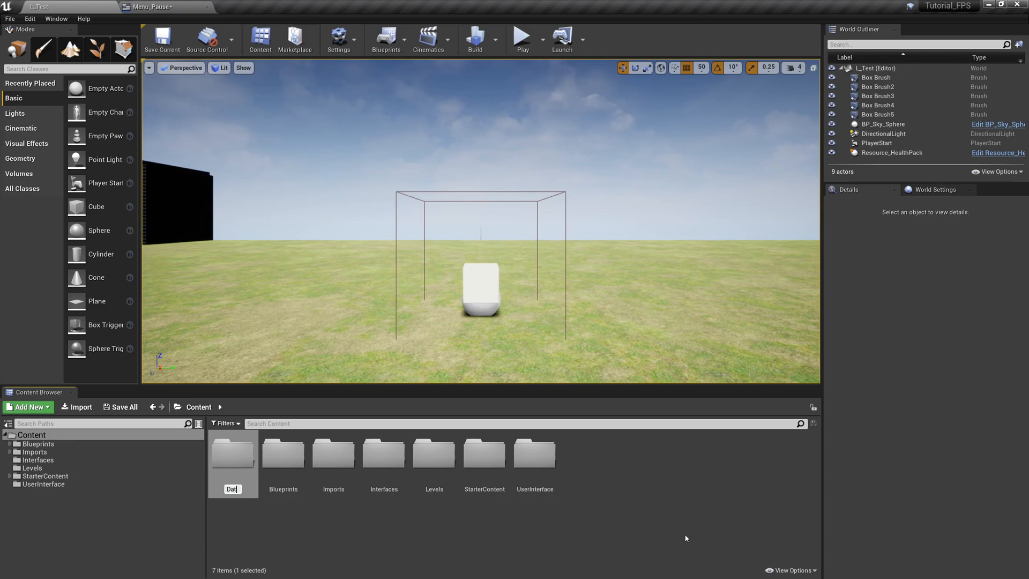
key(Return)
Step: Create a Data Table inside the Data folder using RichTextStyleRow as its row structure
click(293, 468)
double_click(293, 467)
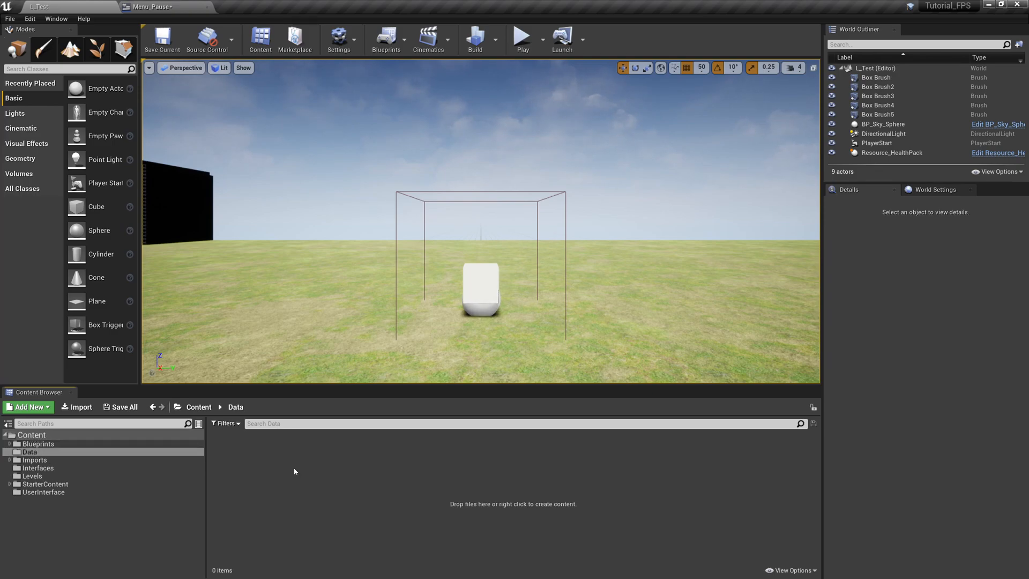
right_click(333, 475)
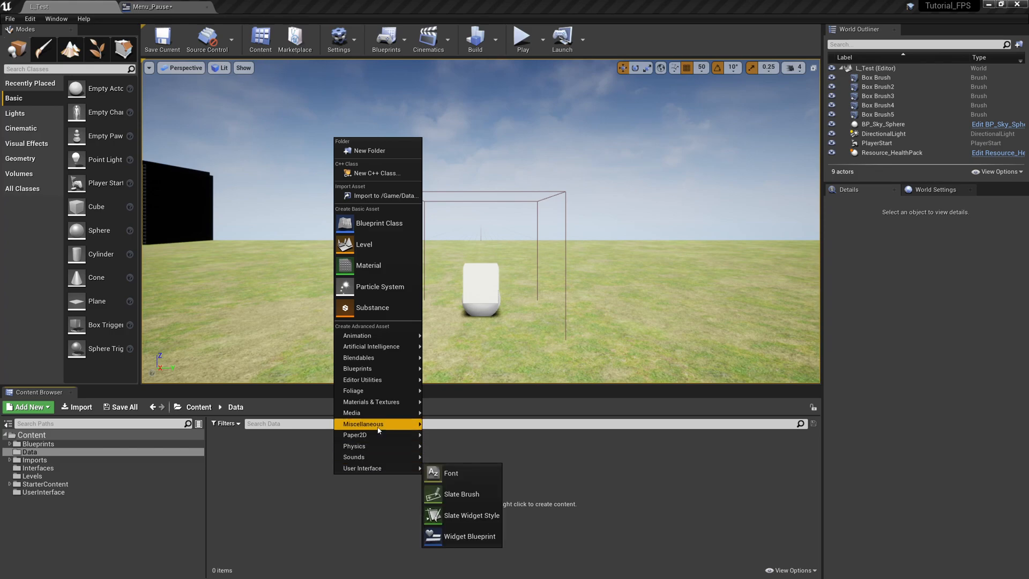
mouse_move(381, 425)
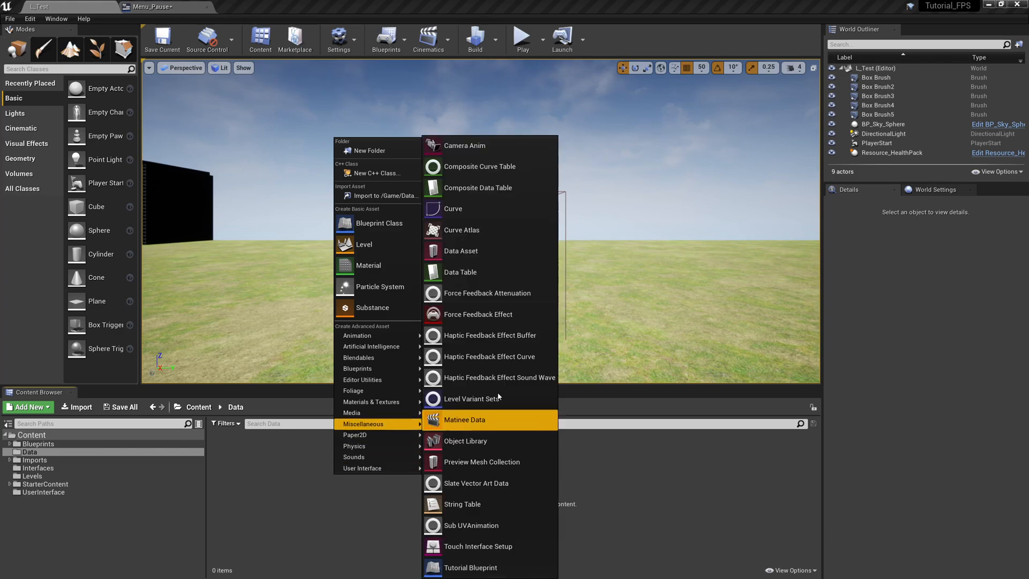
click(478, 276)
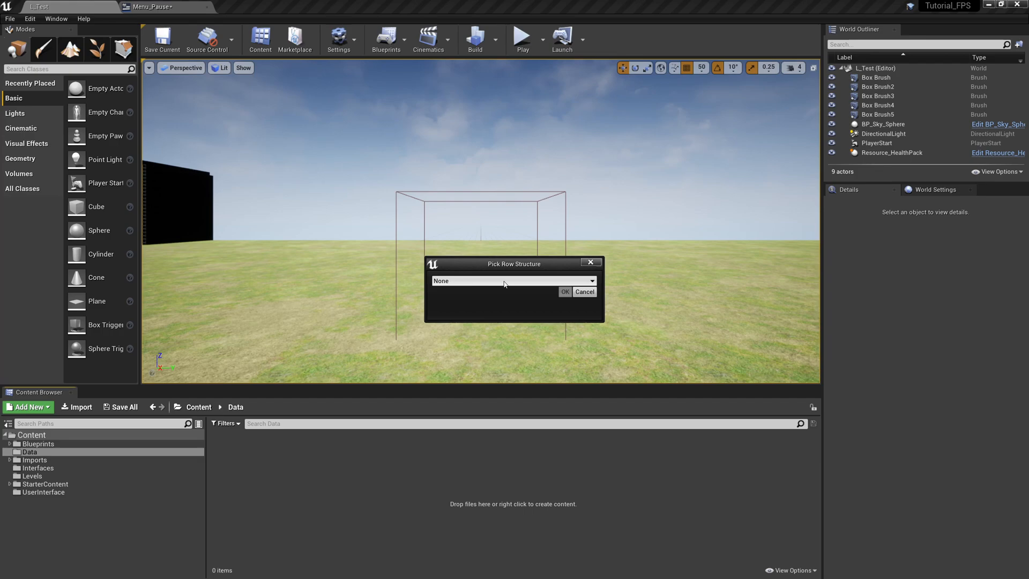
click(505, 281)
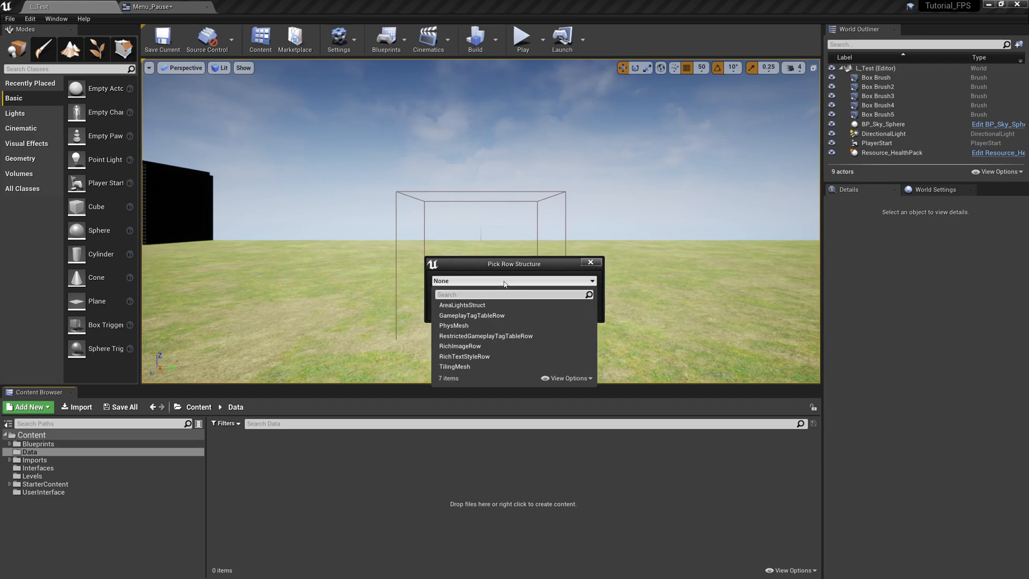
click(507, 359)
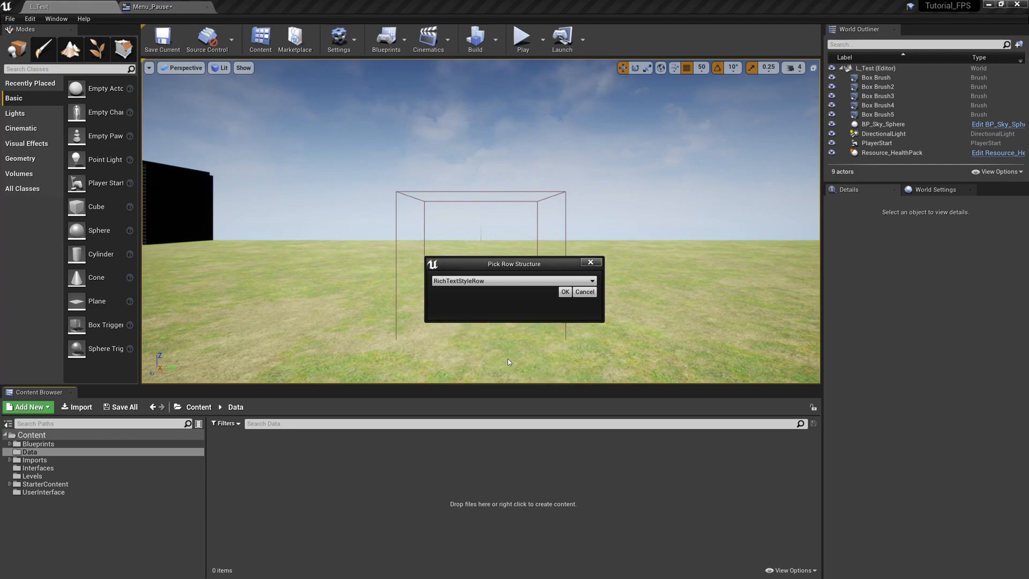
click(565, 292)
Step: Name the new data table D_StandardTextStyle
text(D)
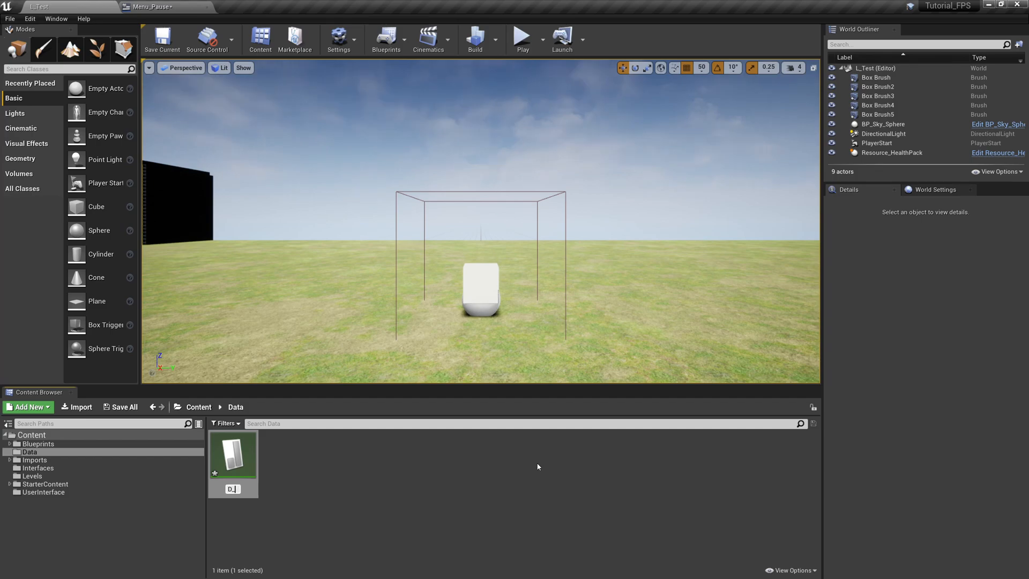
text(_StandardTe)
text(xtSyt)
key(BackSpace)
key(BackSpace)
text(tyle)
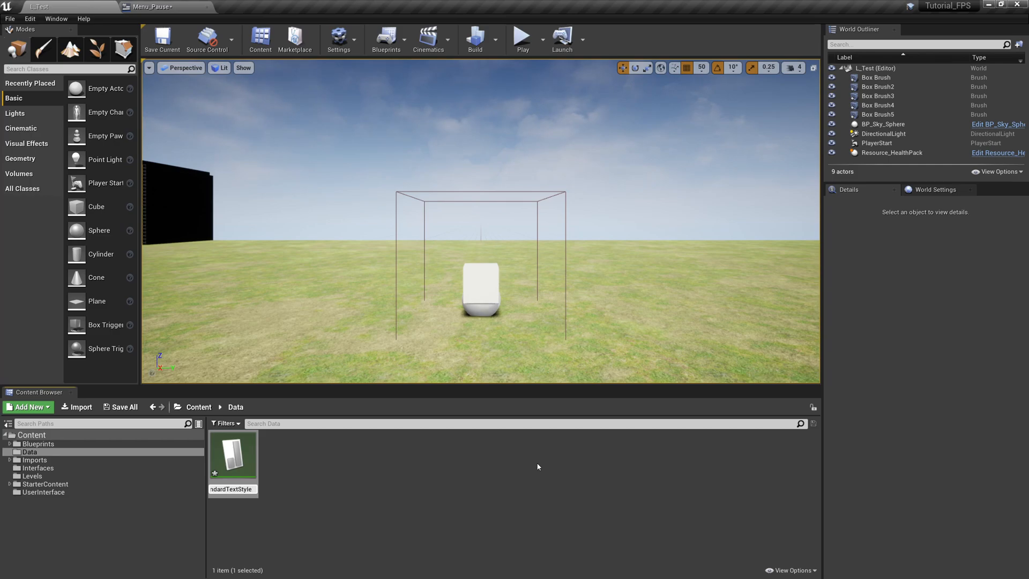
key(Return)
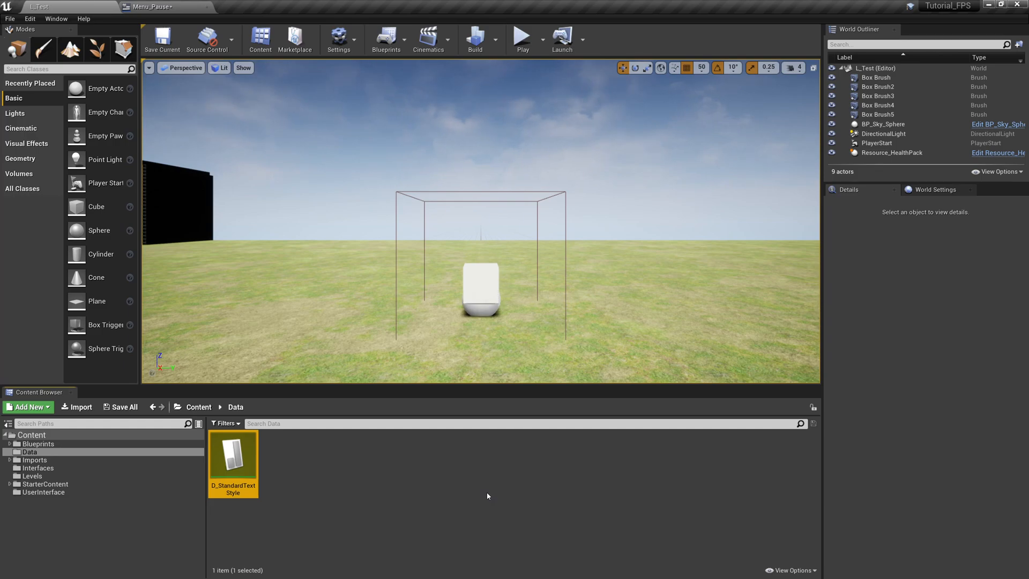
Step: Add a row to the D_StandardTextStyle data table and expand its Text Style and Font settings
double_click(254, 467)
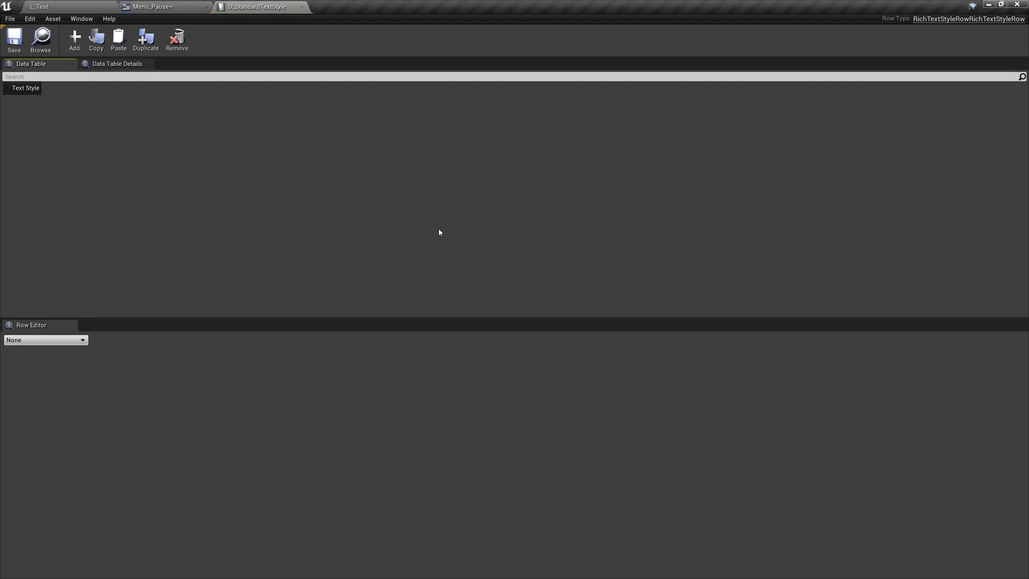
click(73, 47)
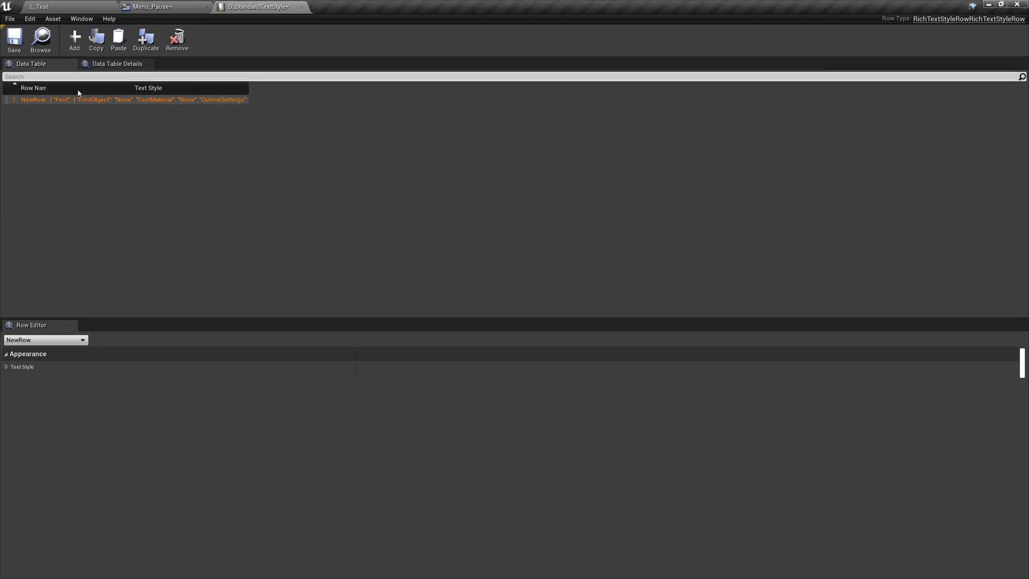
click(7, 367)
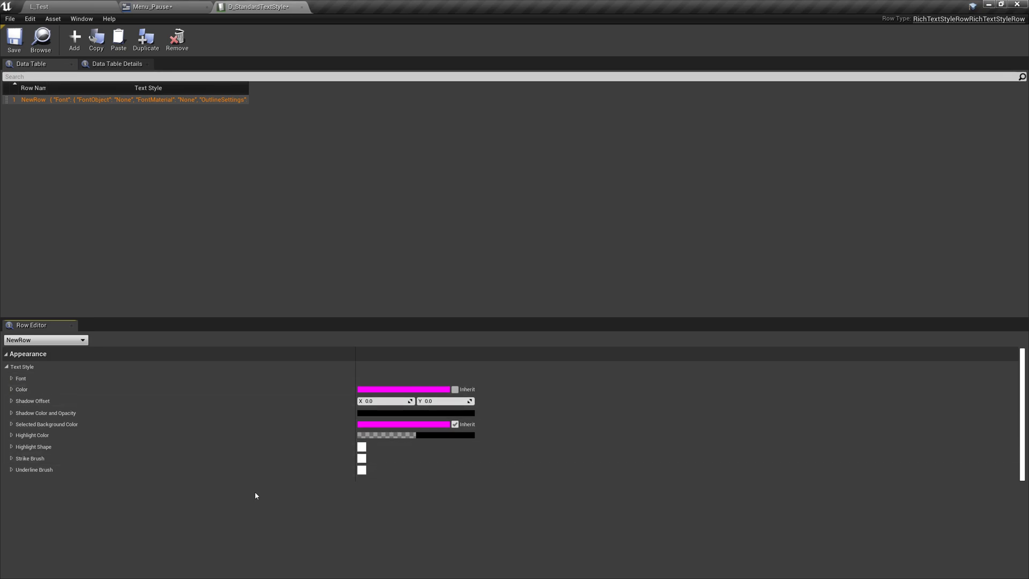
click(11, 379)
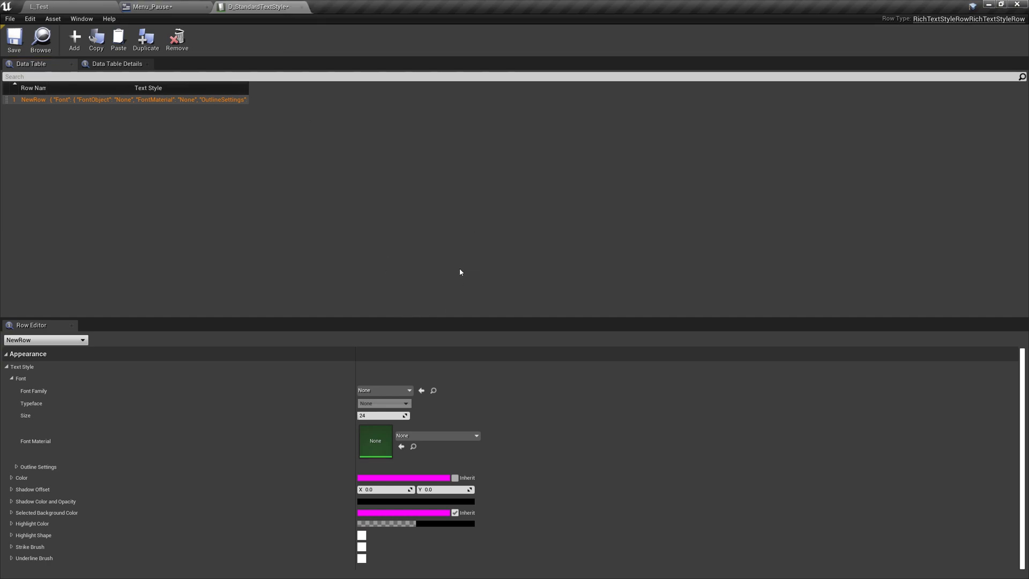
Step: Import the Halo TrueType font from the halo folder in Downloads into the Data folder, creating a Font asset from it
click(63, 4)
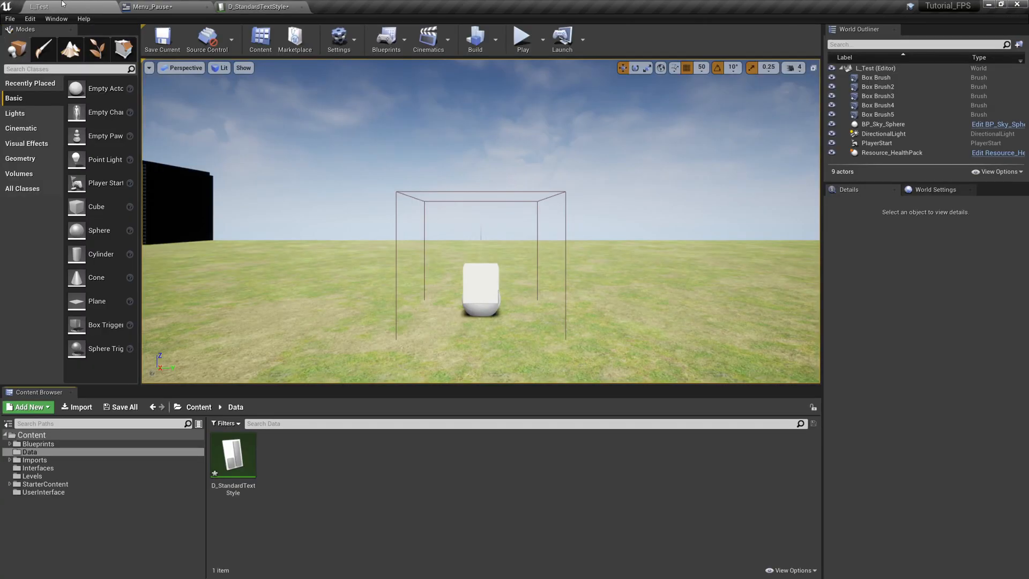
click(80, 406)
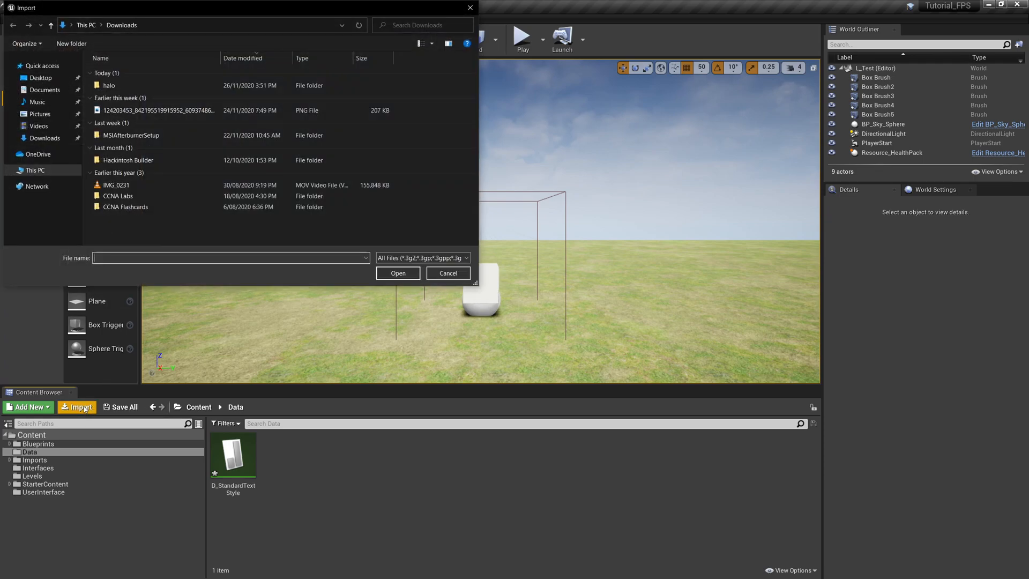
double_click(149, 90)
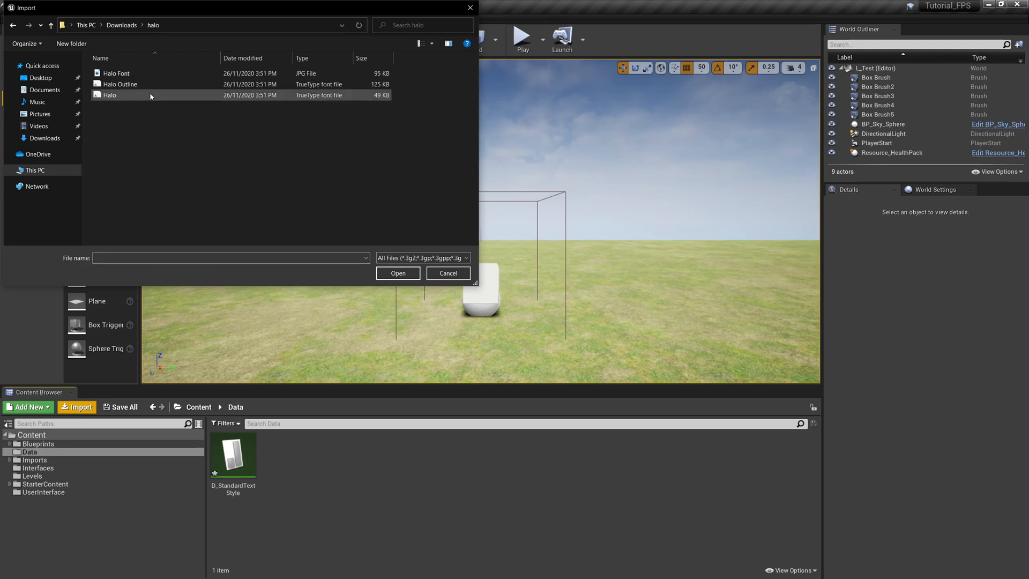
click(150, 96)
click(384, 277)
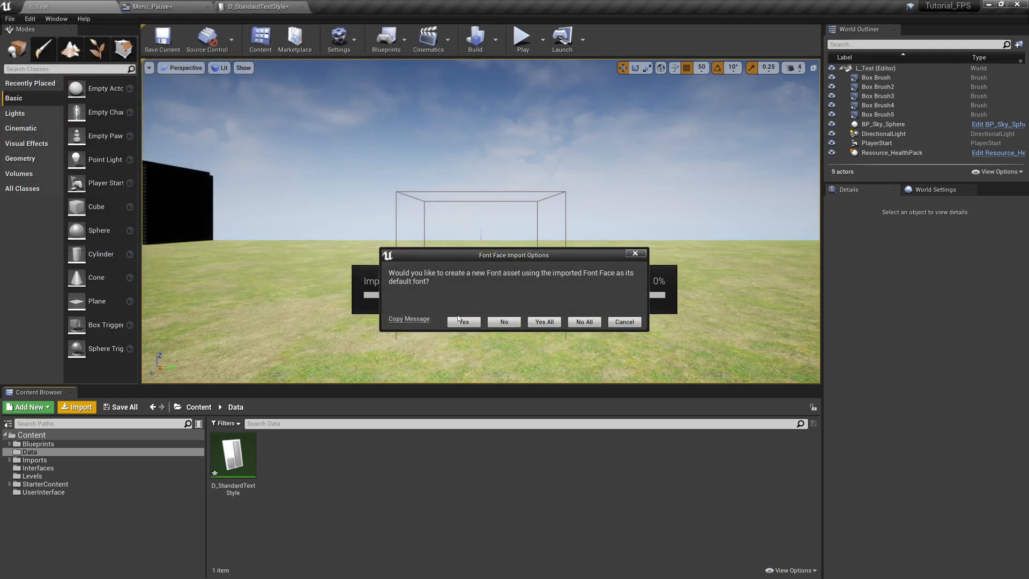
click(464, 322)
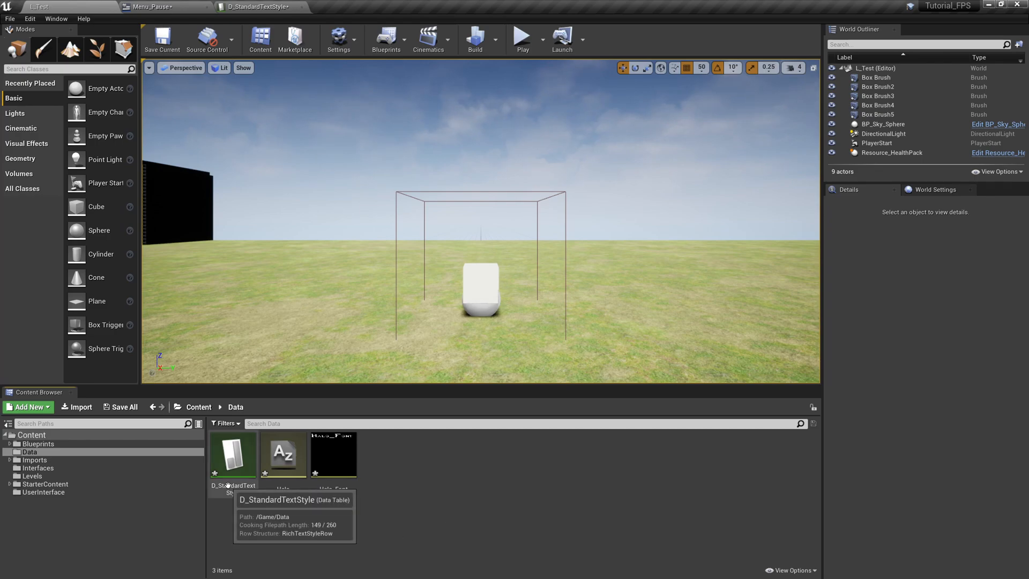
Step: Set the font family of the row in D_StandardTextStyle to Halo_Font
double_click(232, 460)
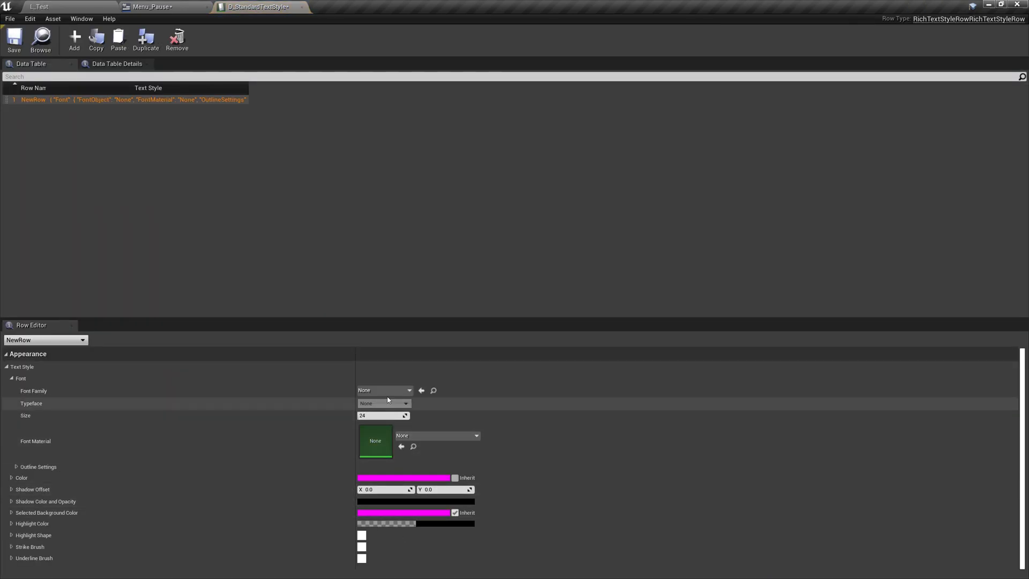
click(383, 390)
click(395, 251)
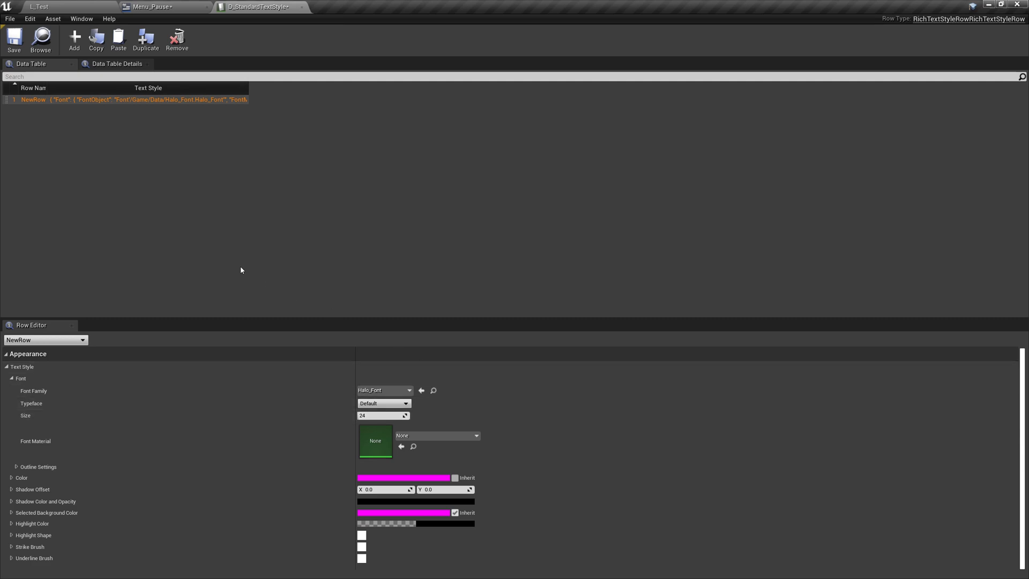
Step: Rename the row in D_StandardTextStyle as Default and widen the Row Name column
click(33, 102)
double_click(33, 102)
text(D)
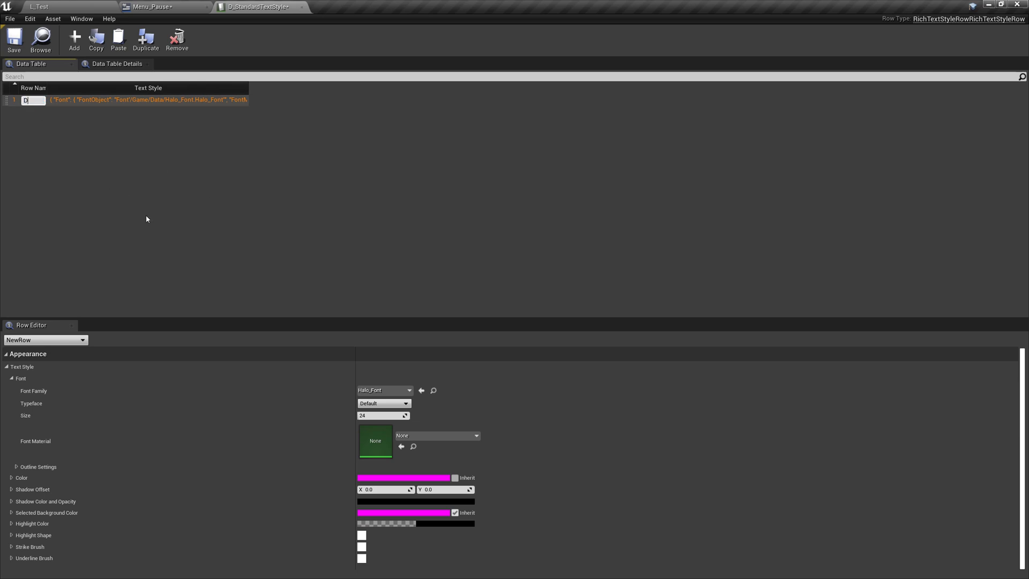
text(efault)
key(Return)
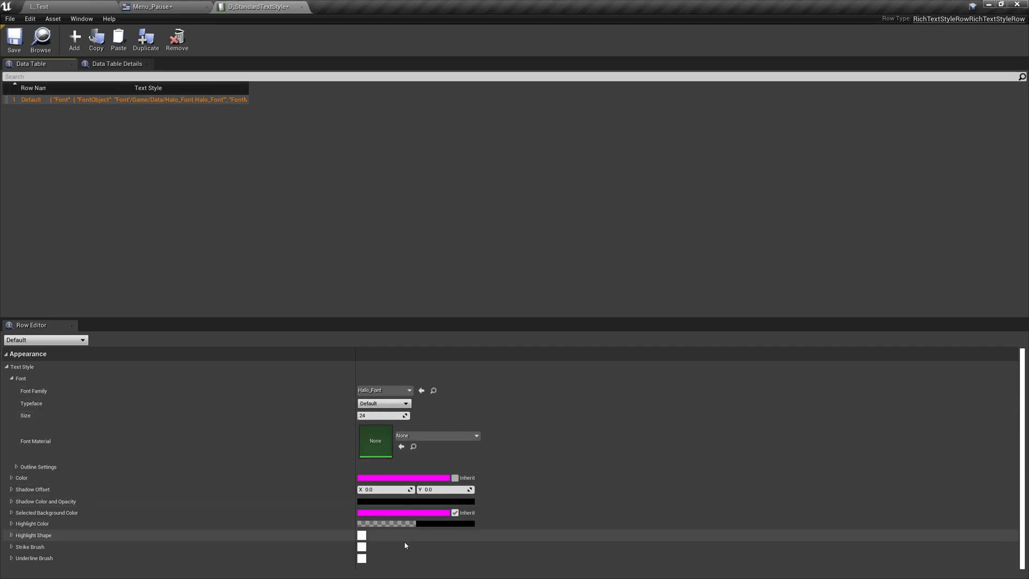
click(185, 215)
drag(47, 89, 86, 89)
click(30, 101)
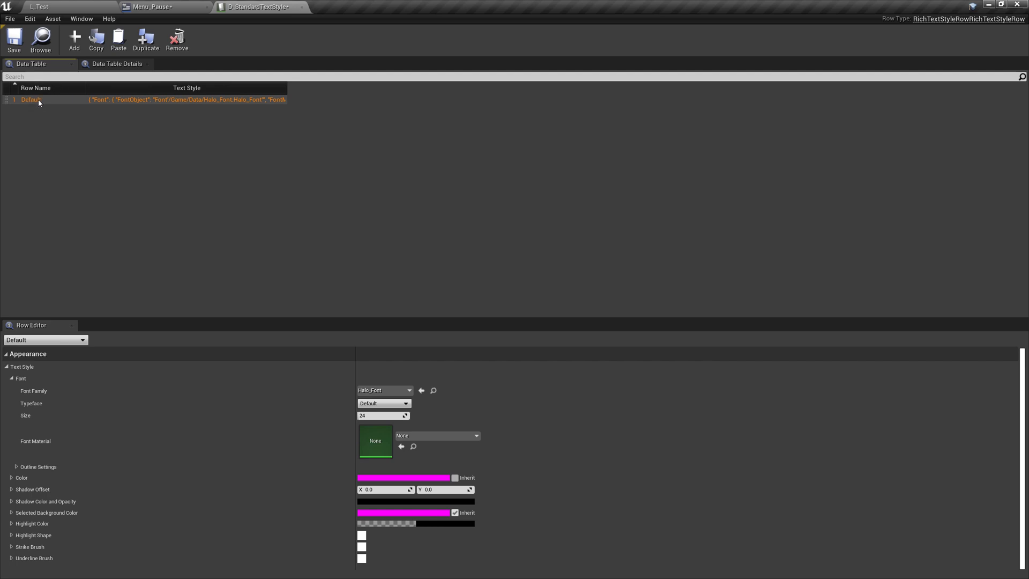
Step: Duplicate the Default row and name the copy Title
right_click(39, 103)
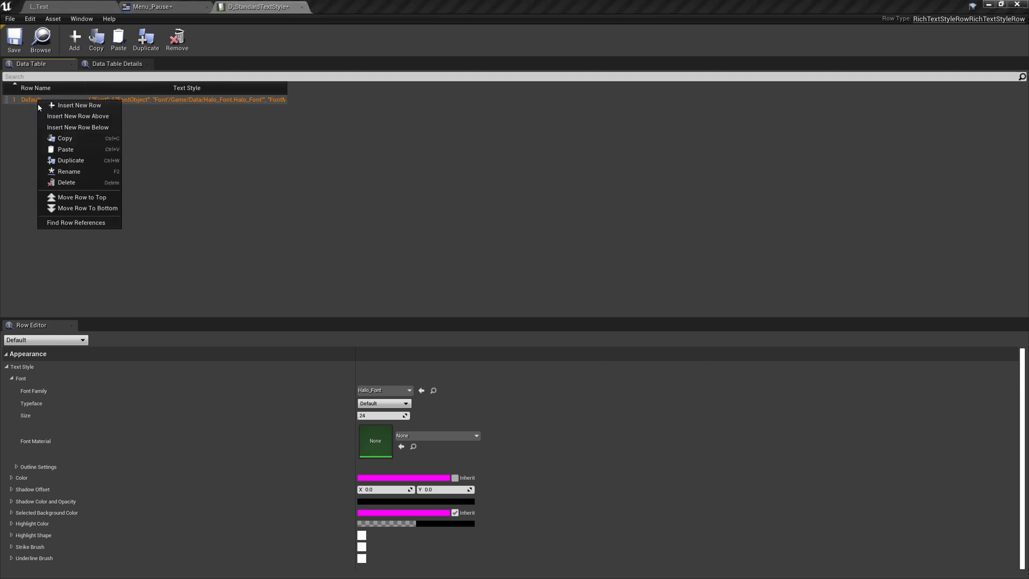
click(75, 160)
double_click(41, 109)
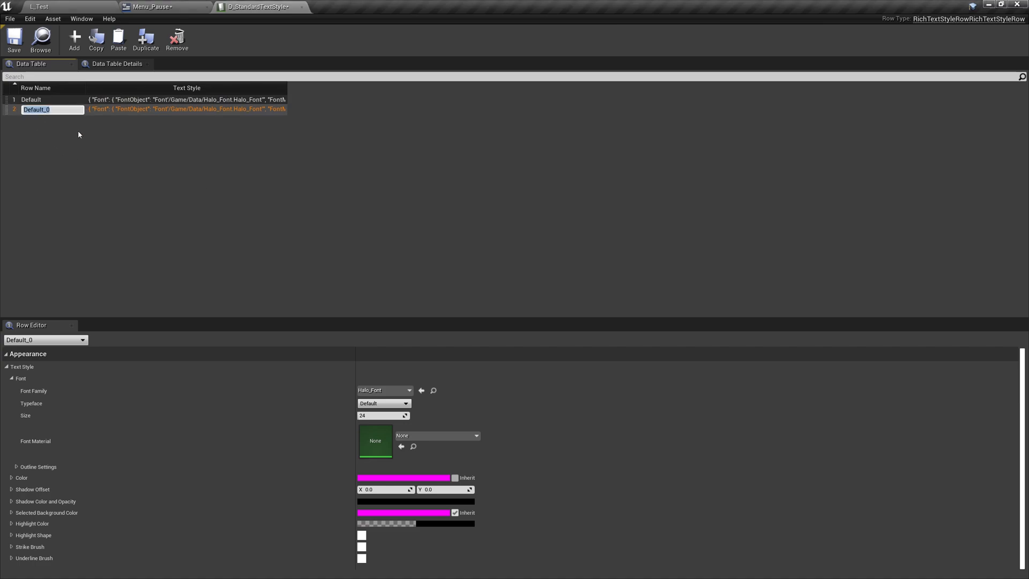
text(Title)
key(Return)
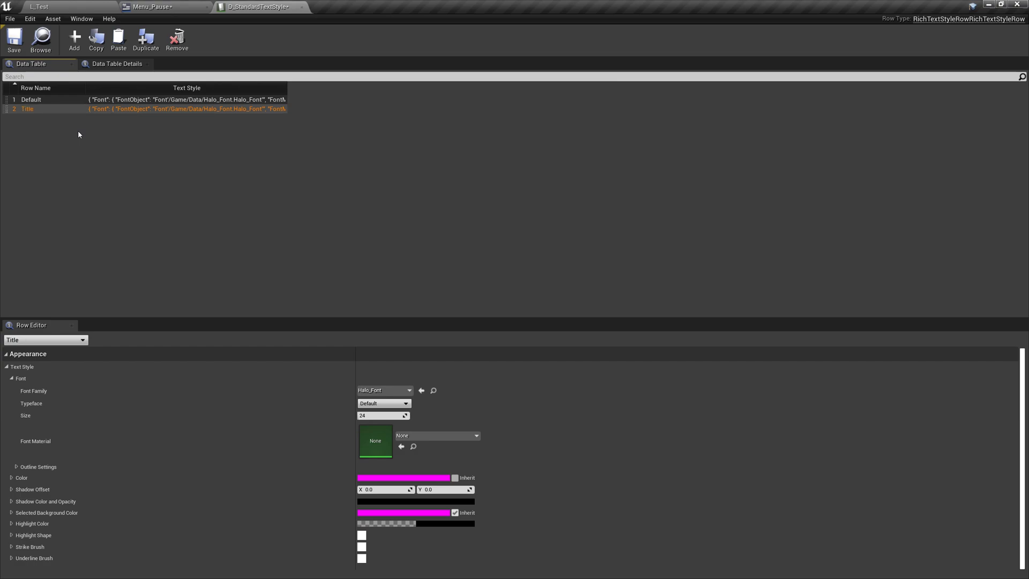
Step: Set the font size to 50 for the Title row and 25 for the Default row, saving the data table
click(373, 416)
text(50)
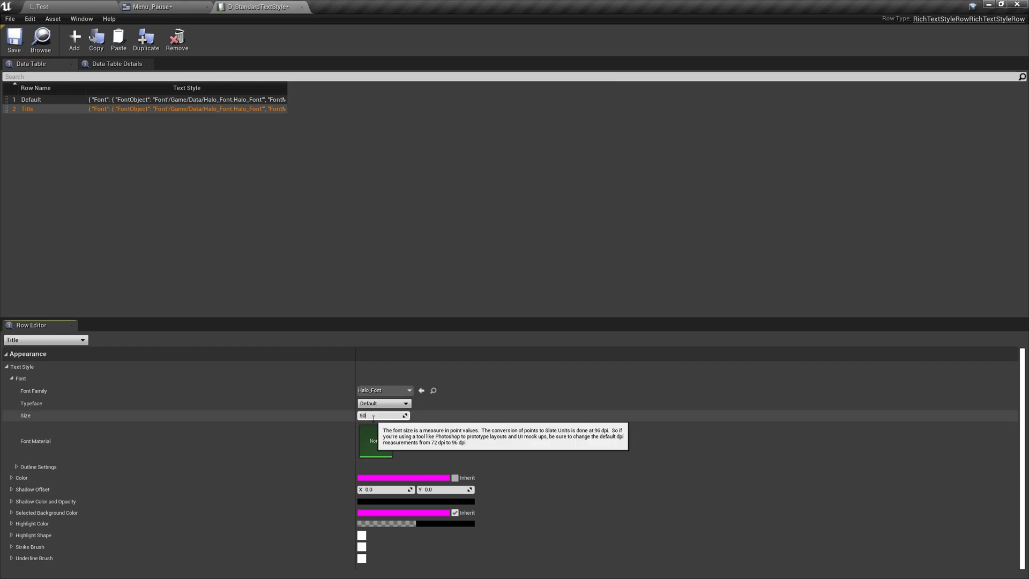
click(40, 100)
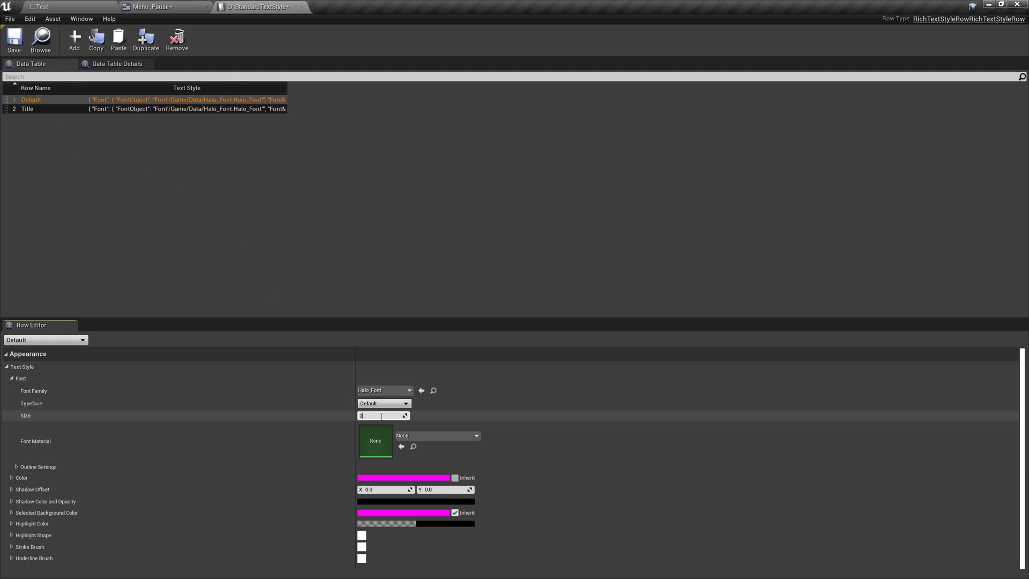
click(44, 109)
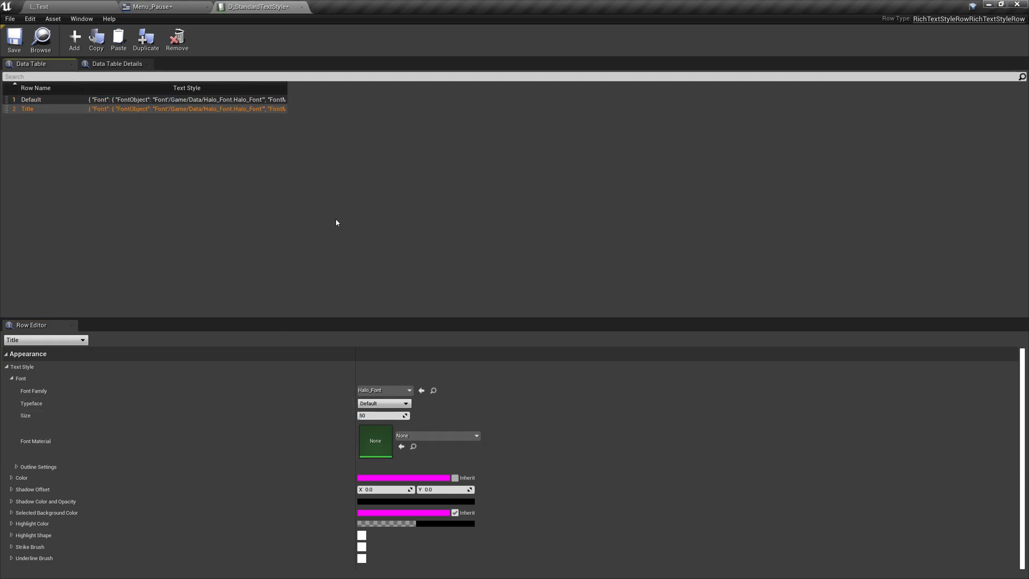
click(14, 39)
Step: Assign D_StandardTextStyle as the text style set of the rich text block in Menu_Pause
click(60, 7)
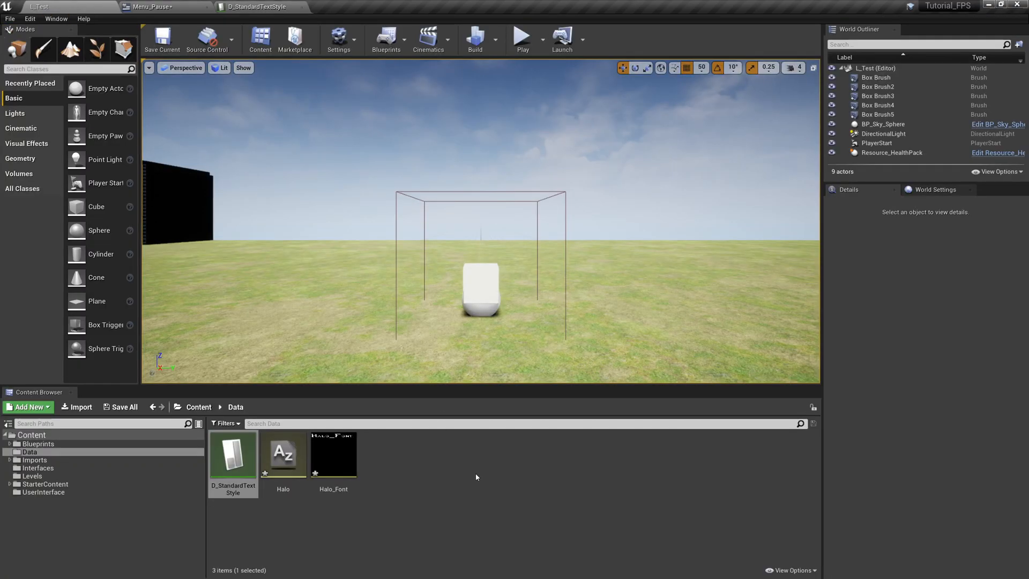
click(102, 492)
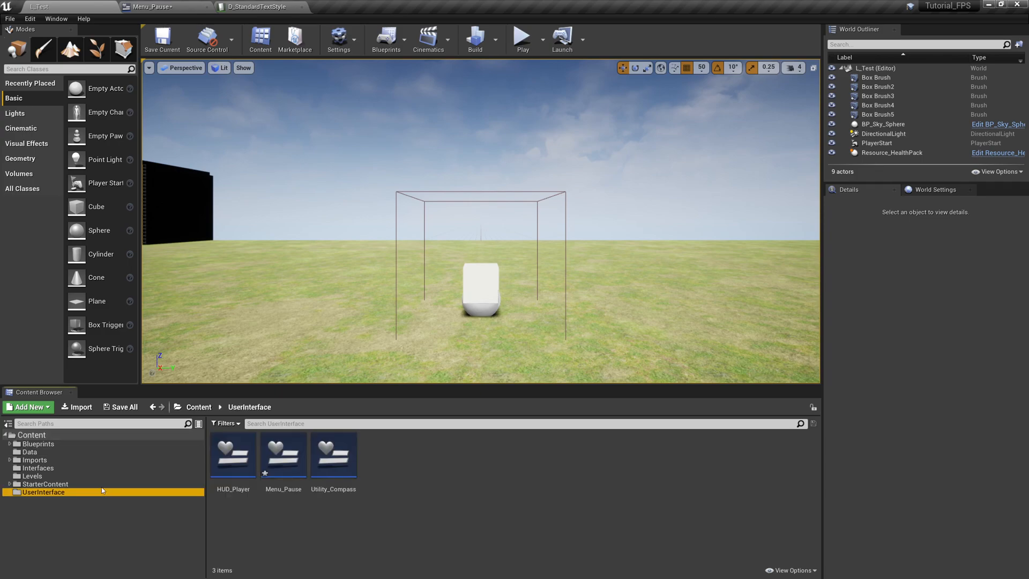
click(153, 7)
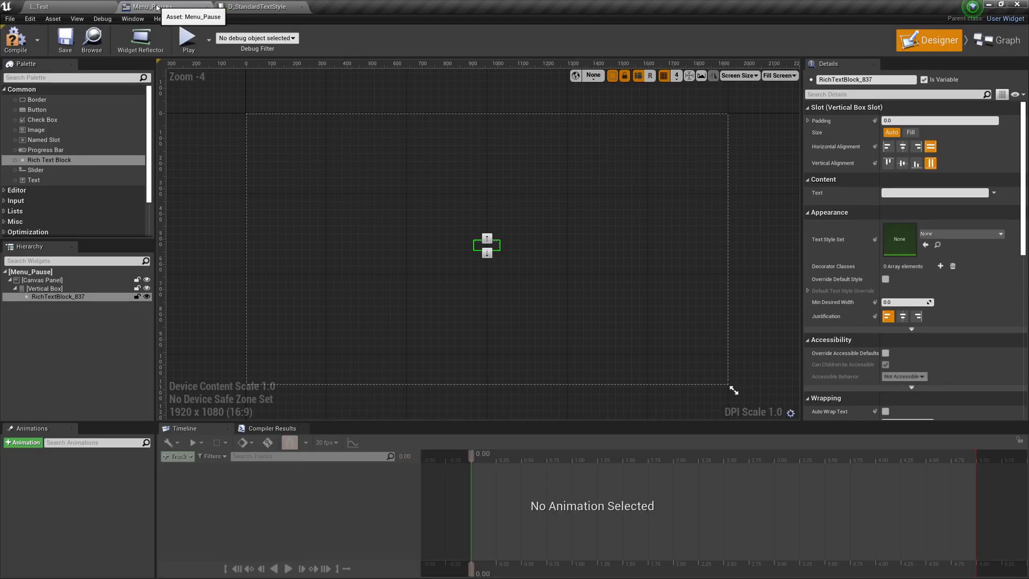
click(960, 234)
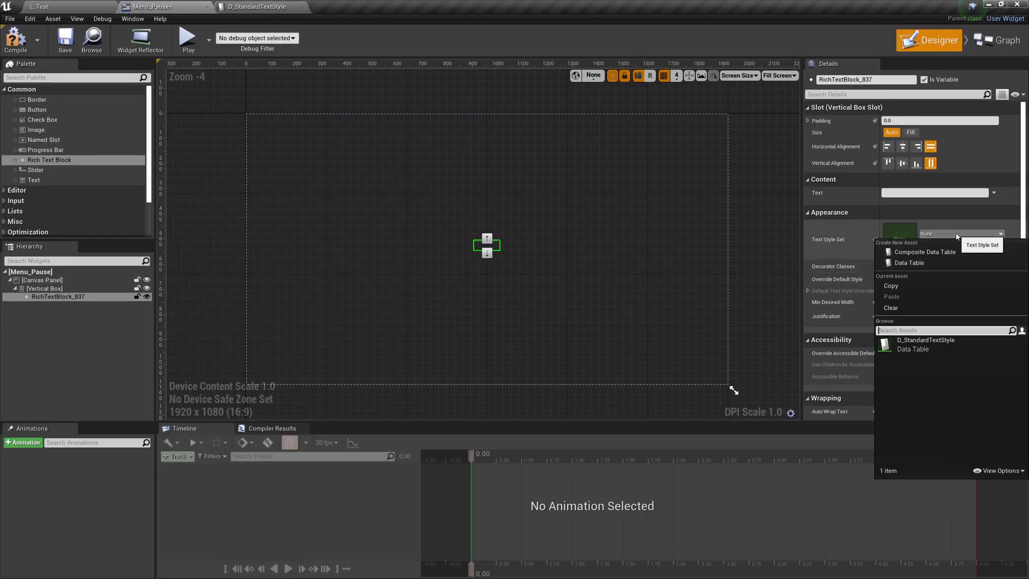
click(921, 348)
Step: Set the rich text block's content to PAUSED and compile the Menu_Pause widget
click(914, 192)
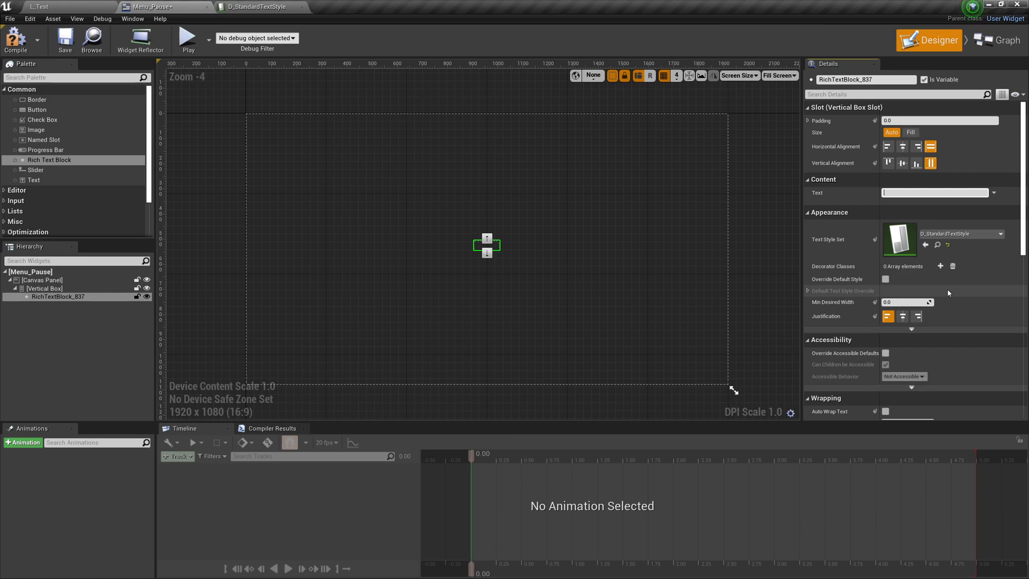
text(PAUSED)
key(Return)
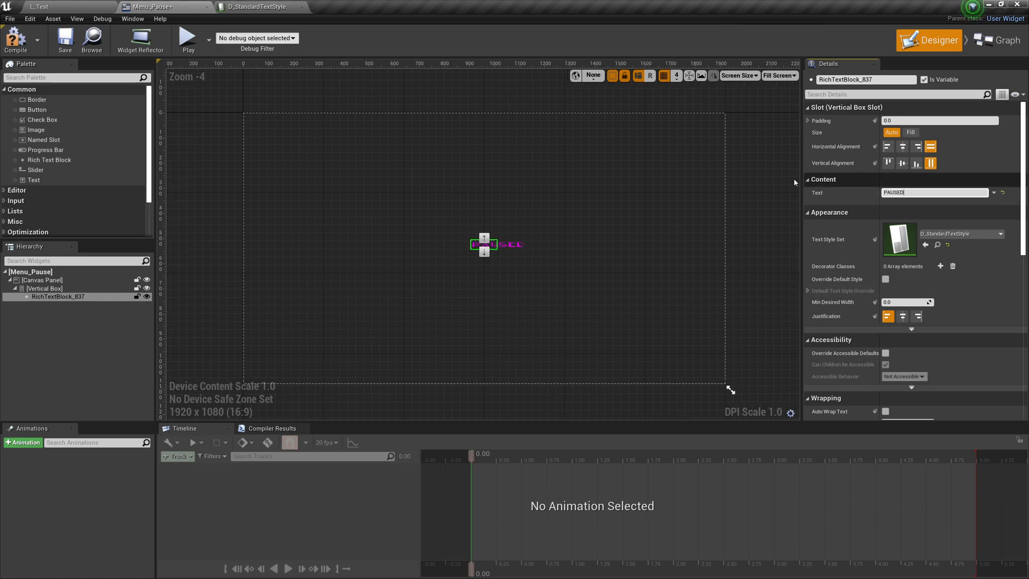
click(14, 43)
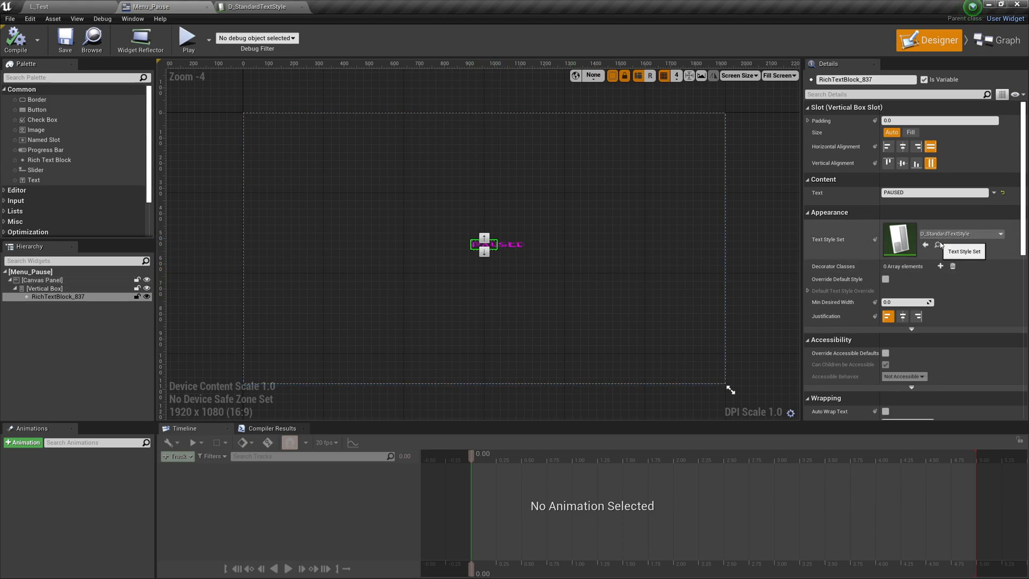
scroll(504, 263, up, 5)
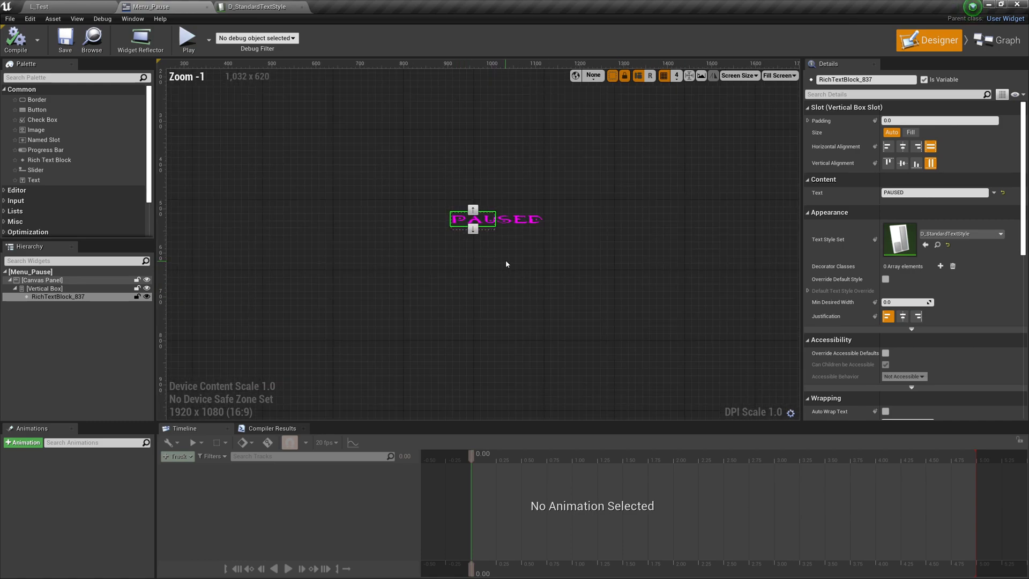
scroll(531, 284, down, 5)
scroll(552, 276, up, 1)
scroll(539, 276, down, 1)
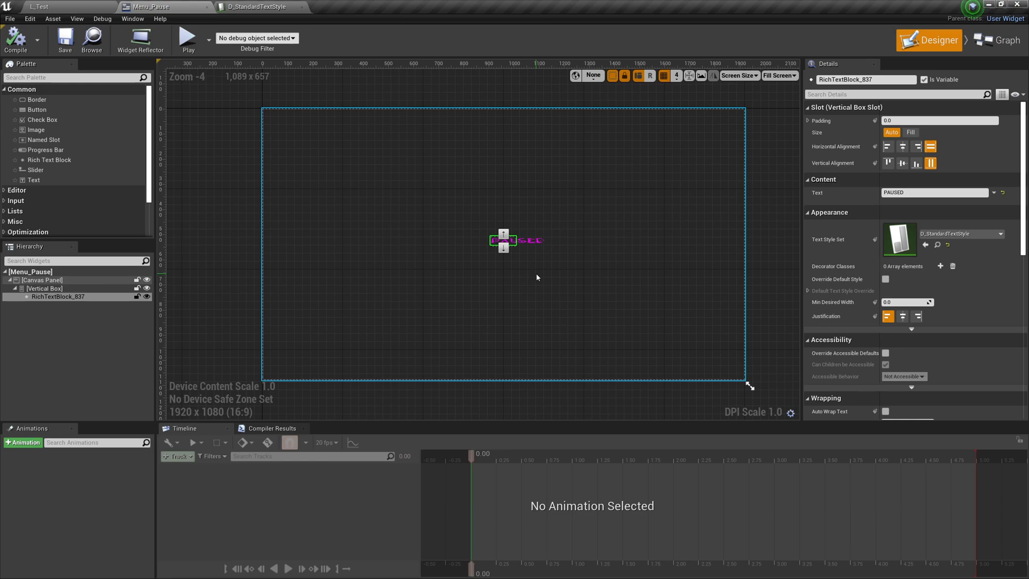
Step: Make the Title row's text color white by setting its G value to 1, and save D_StandardTextStyle
click(262, 10)
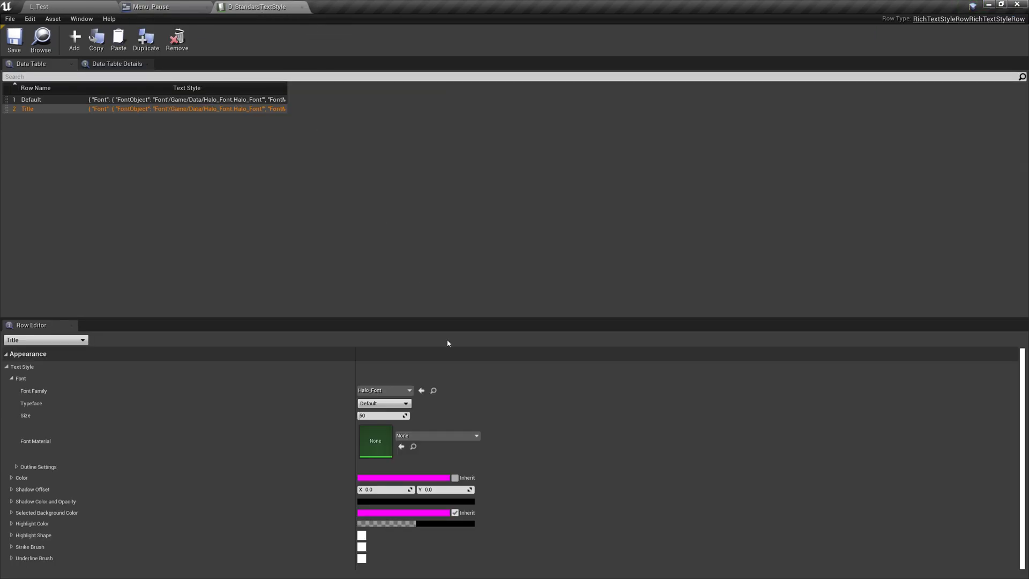
double_click(377, 478)
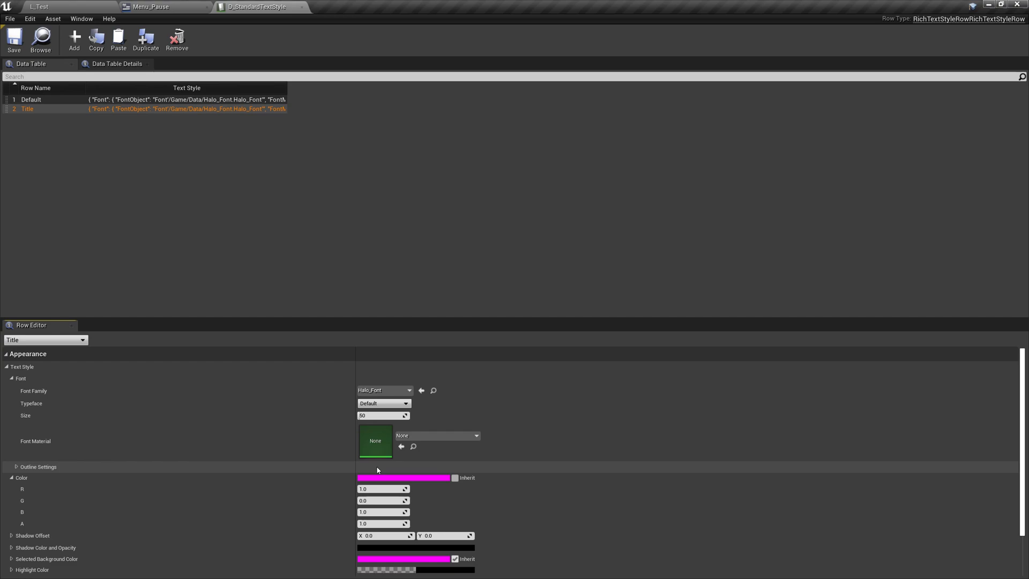
click(391, 499)
text(1)
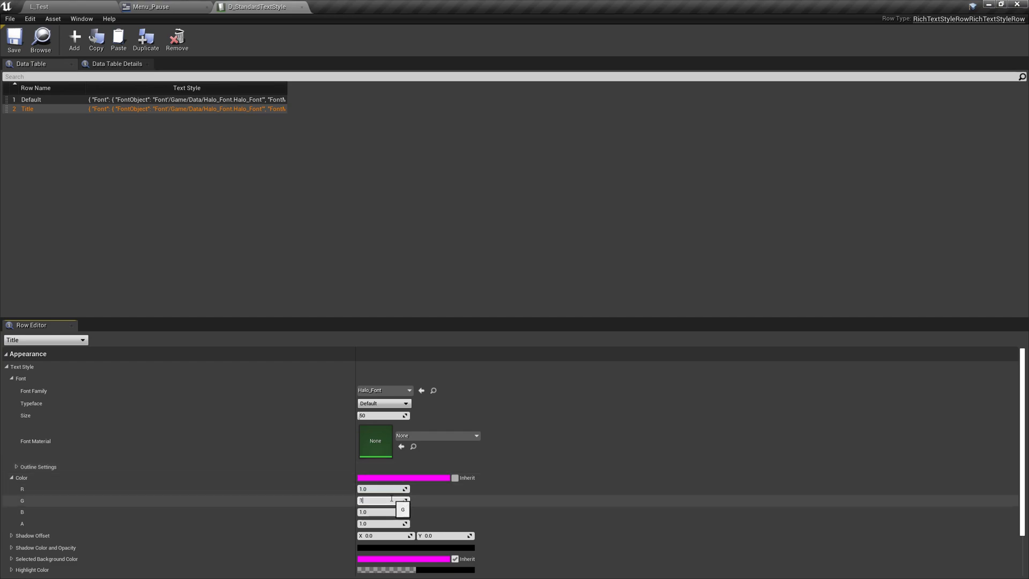
key(Return)
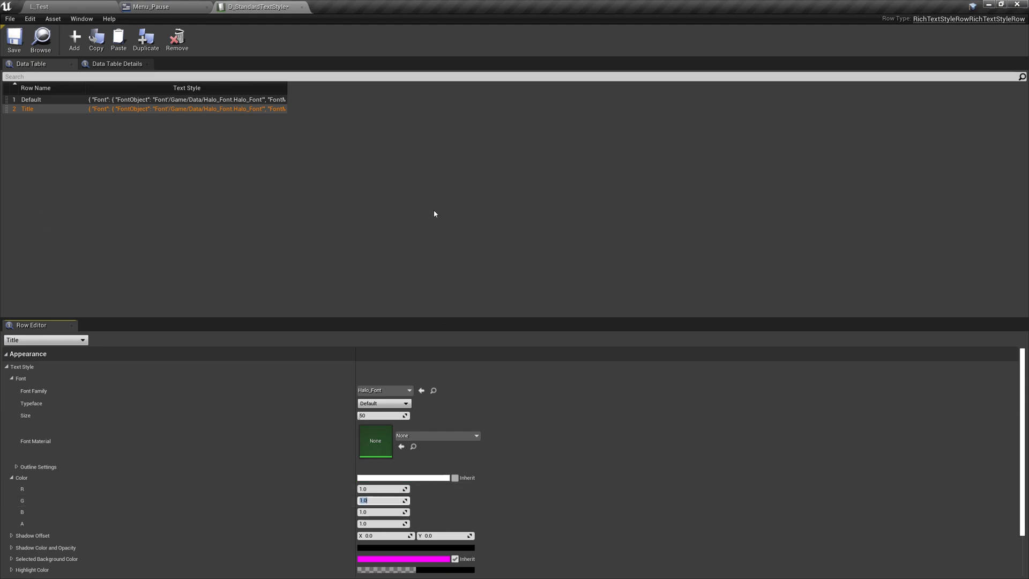
click(14, 40)
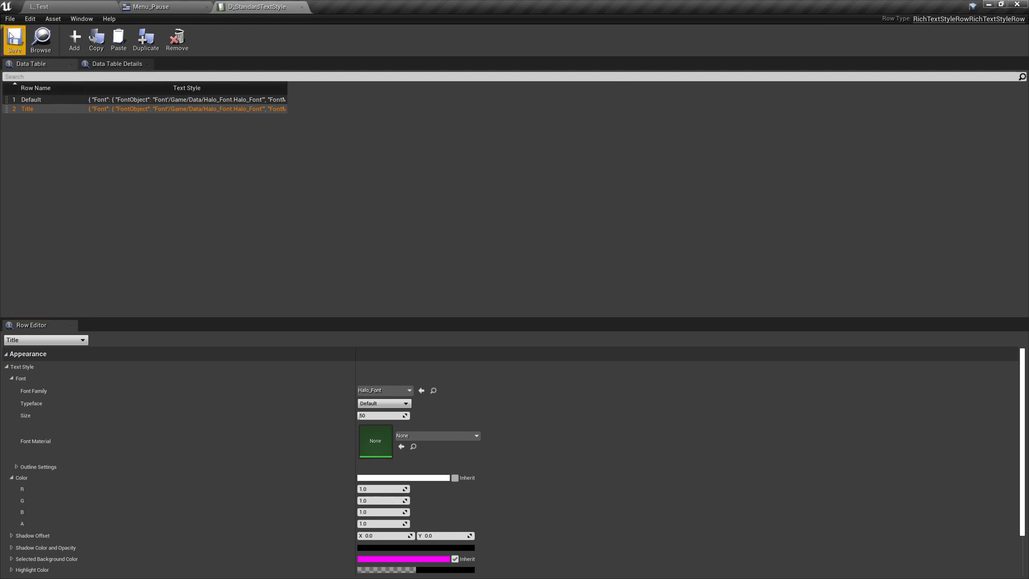
Step: Recompile Menu_Pause and compare its PAUSED text with the Default row's style in D_StandardTextStyle
click(160, 6)
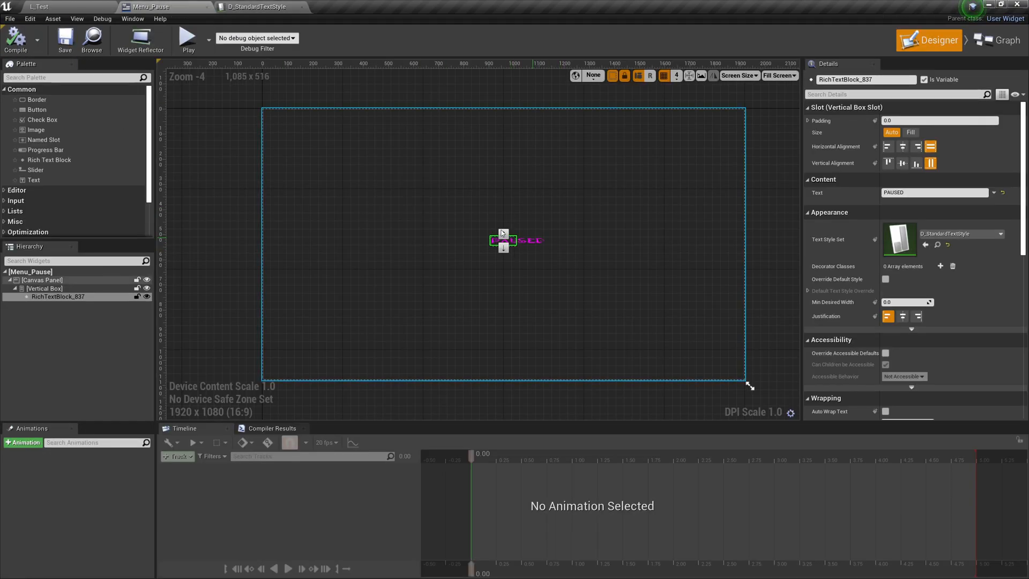
click(18, 42)
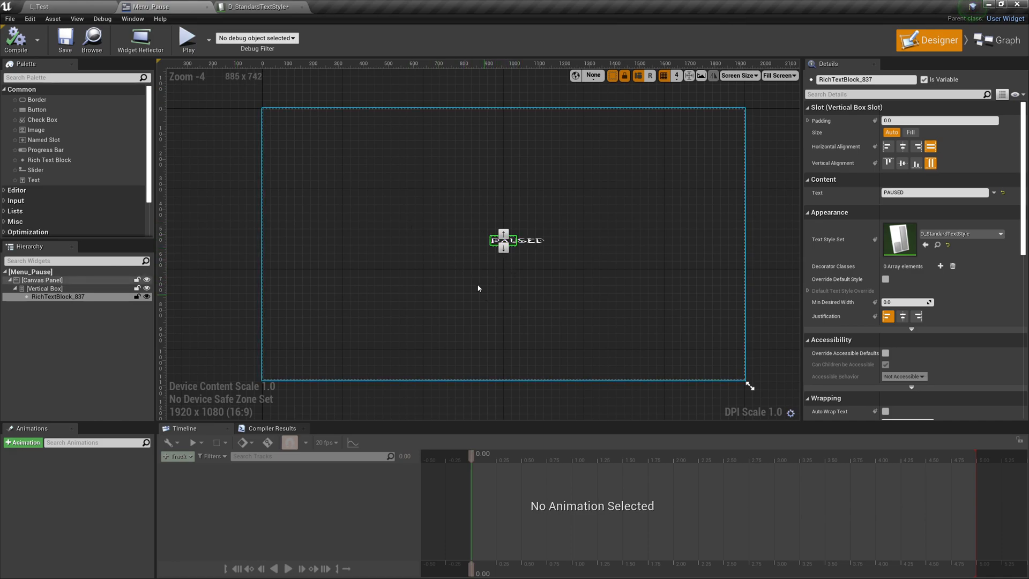
click(245, 7)
click(163, 7)
click(256, 9)
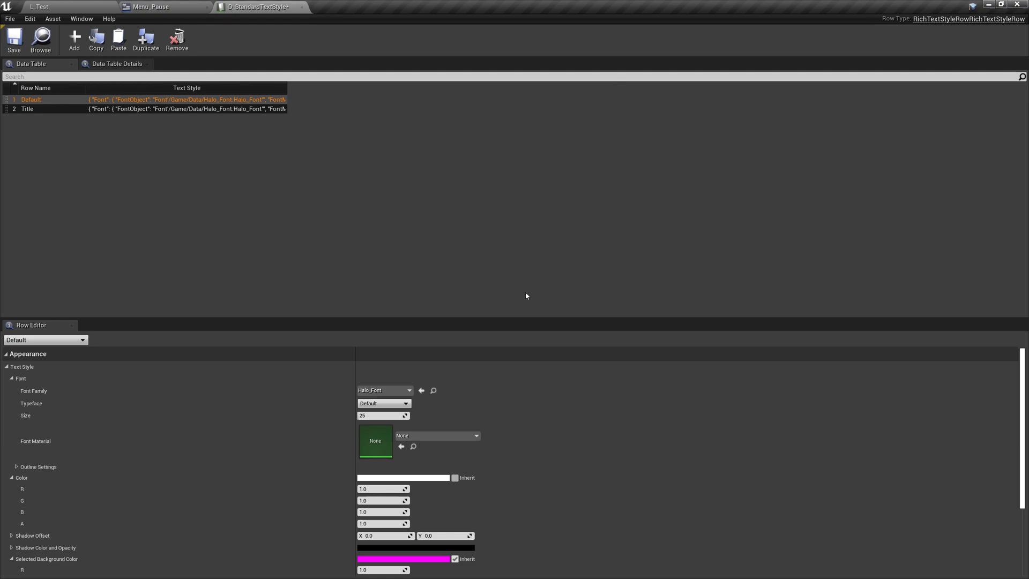
click(150, 7)
click(37, 182)
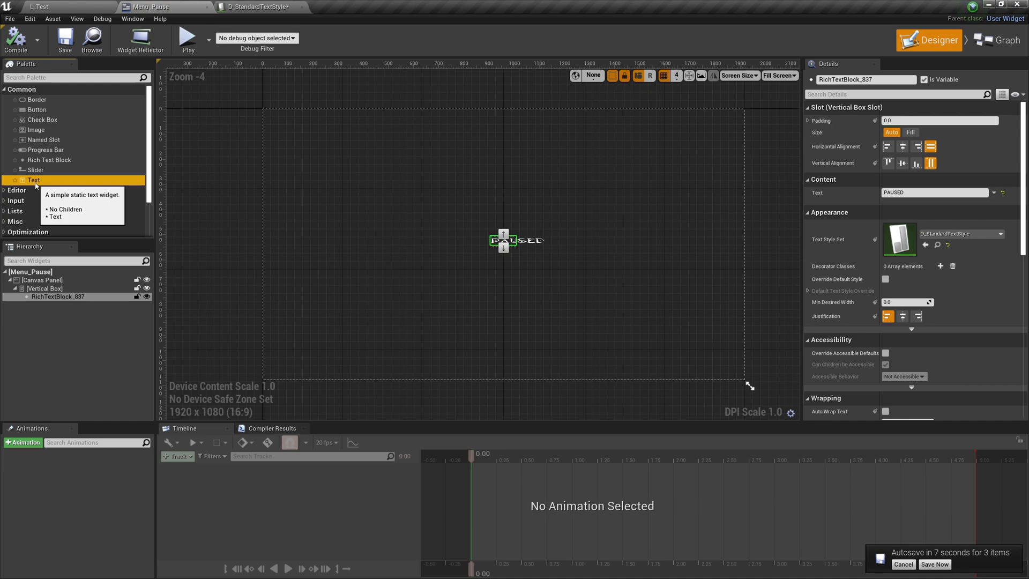
Step: Enable Size To Content on the vertical box and set its alignment to 0.5 in X and Y
click(45, 288)
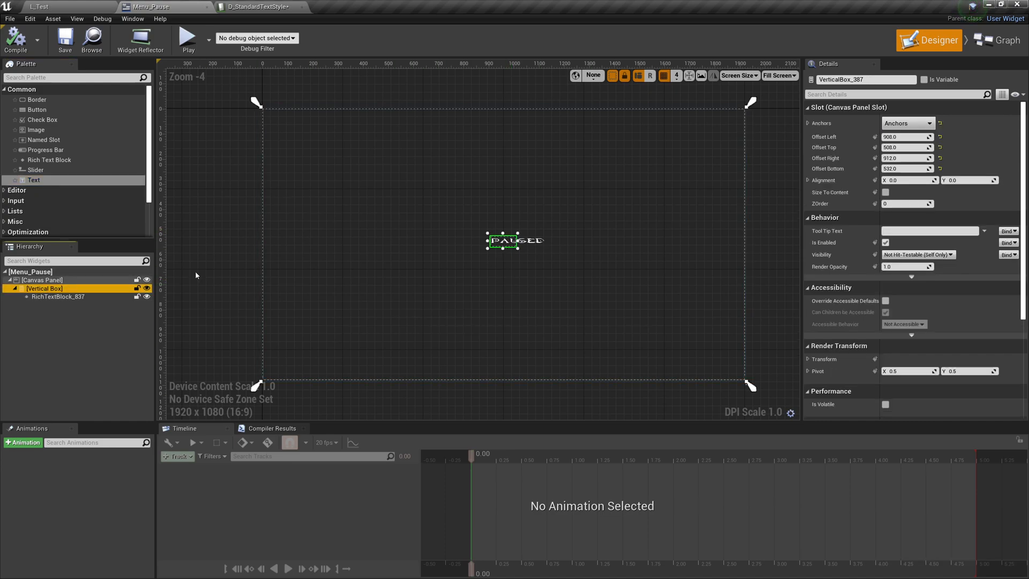
click(885, 192)
click(911, 180)
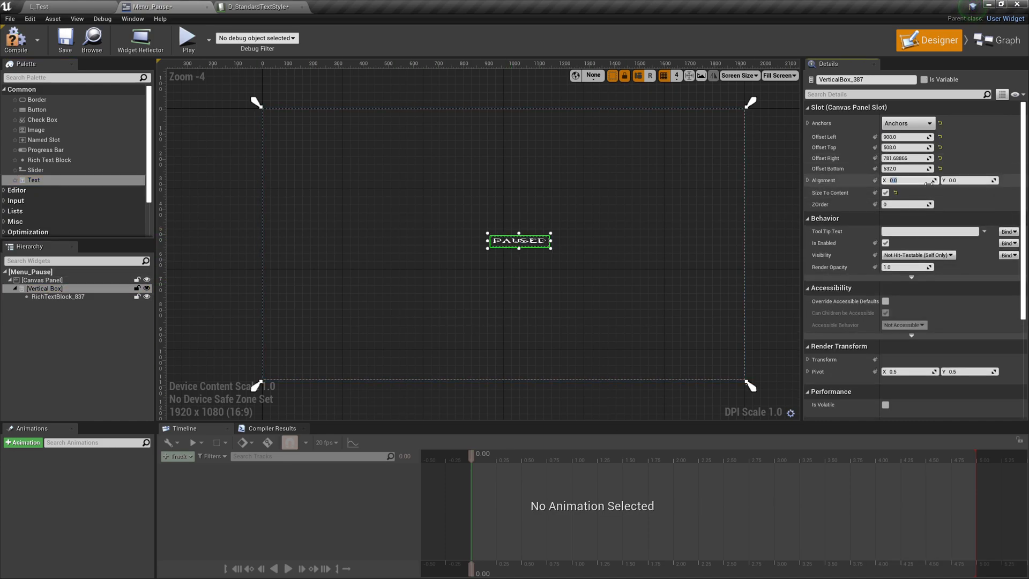
text(0.5)
key(Tab)
text(0.5)
key(Return)
Step: Set the vertical box's left, top, right and bottom offsets to 0
drag(912, 159, 890, 159)
click(905, 158)
text(0)
key(Tab)
click(904, 137)
text(0)
key(Tab)
text(0)
key(Tab)
key(Tab)
text(0)
key(Return)
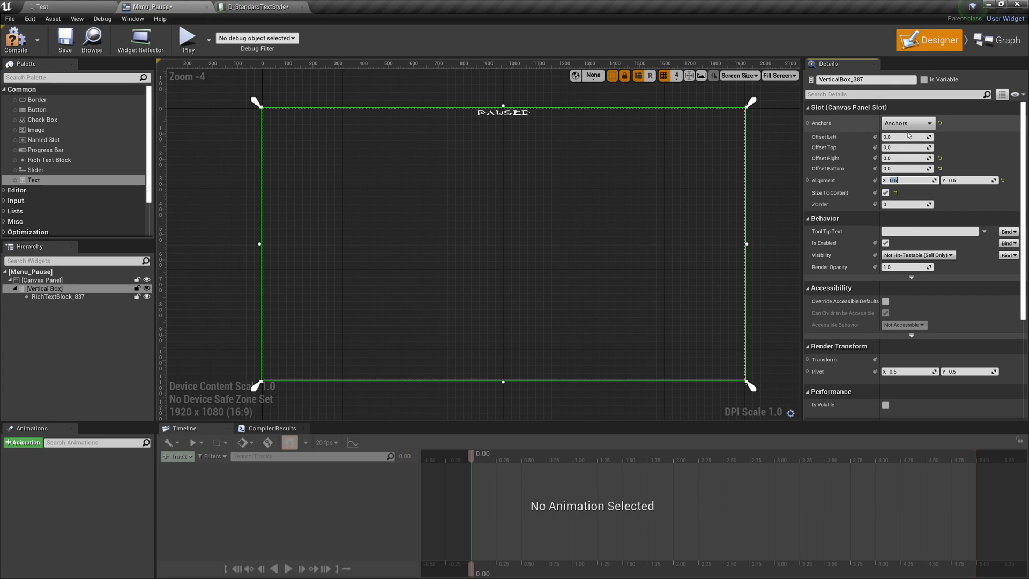
Step: Anchor the vertical box to the canvas center with matching alignment and position, and turn off Size To Content
click(910, 124)
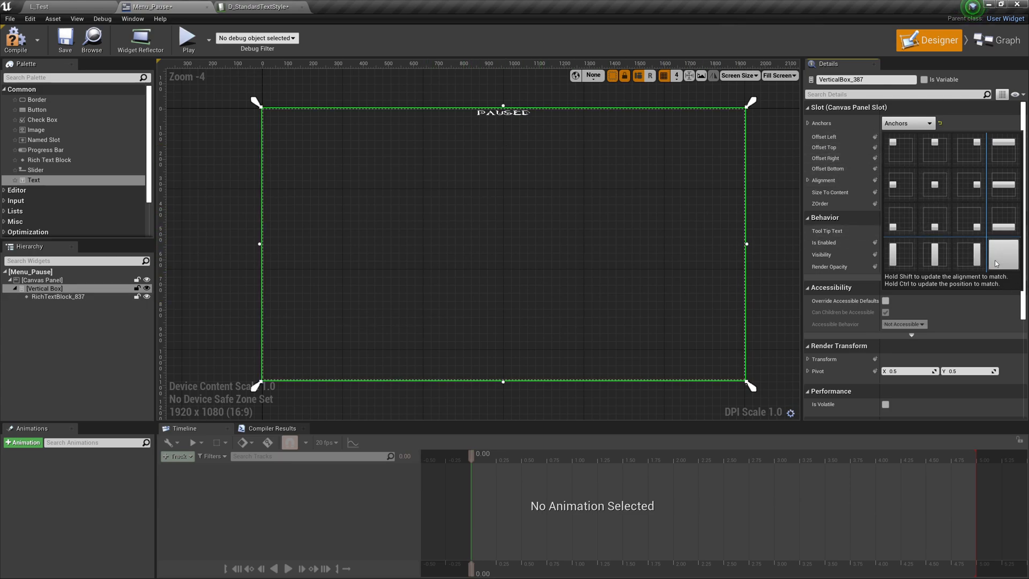
ctrl+shift+click(935, 183)
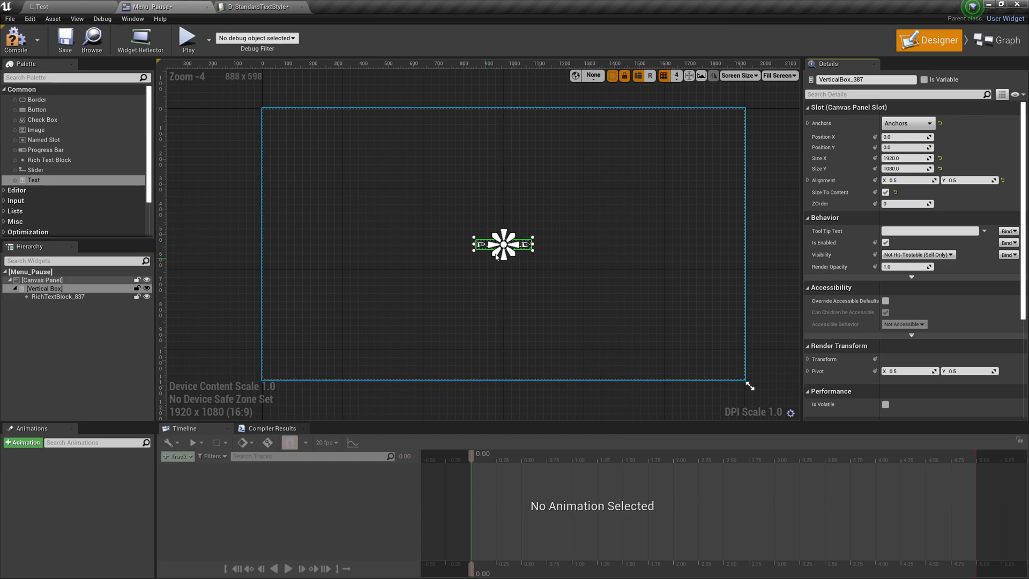
click(885, 192)
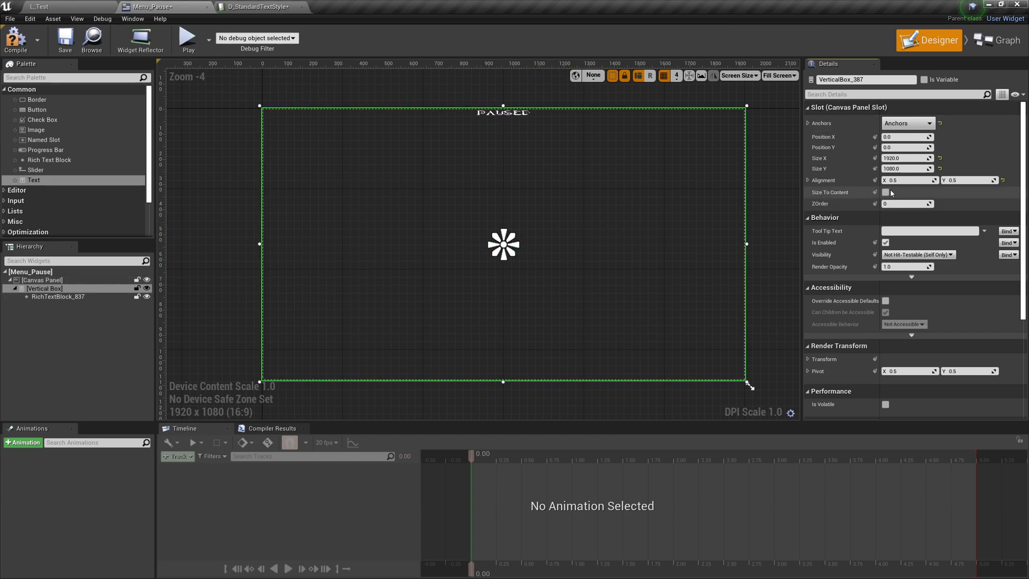
Step: Show the Title row's text style settings in D_StandardTextStyle
click(257, 6)
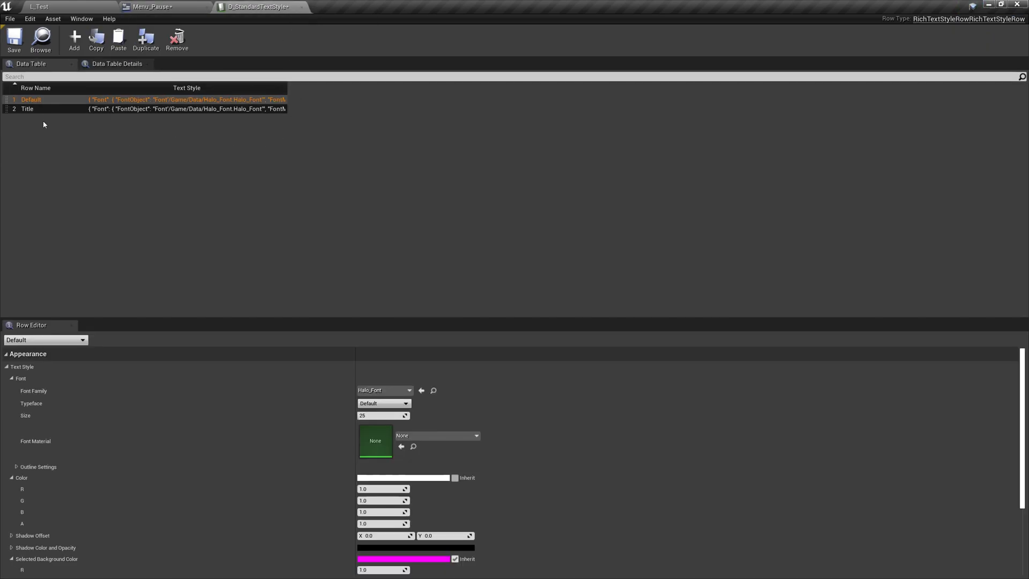
click(36, 109)
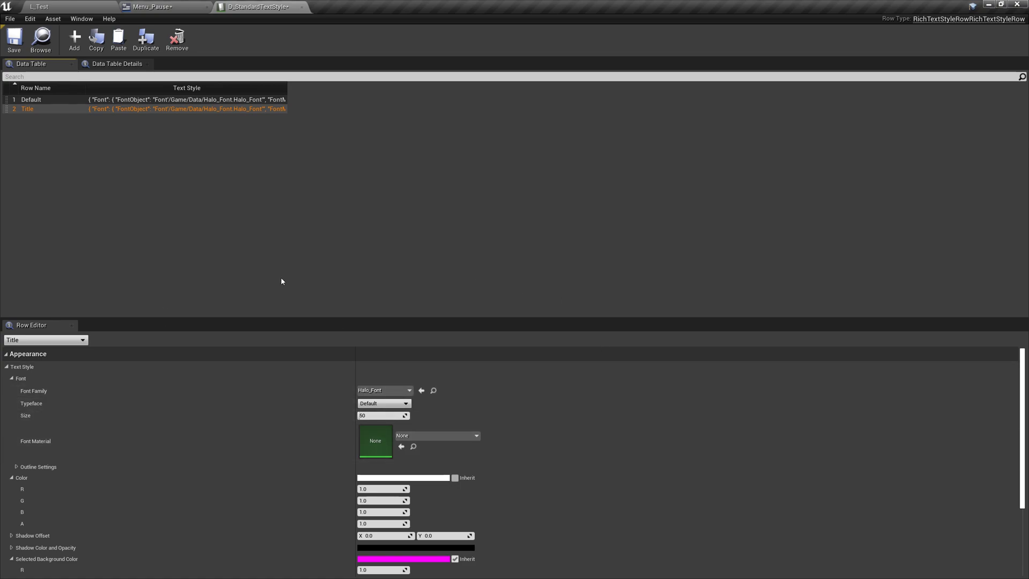
Step: In Menu_Pause, wrap the rich text block's PAUSED text in the title style tag as <title>PAUSED</>
click(156, 7)
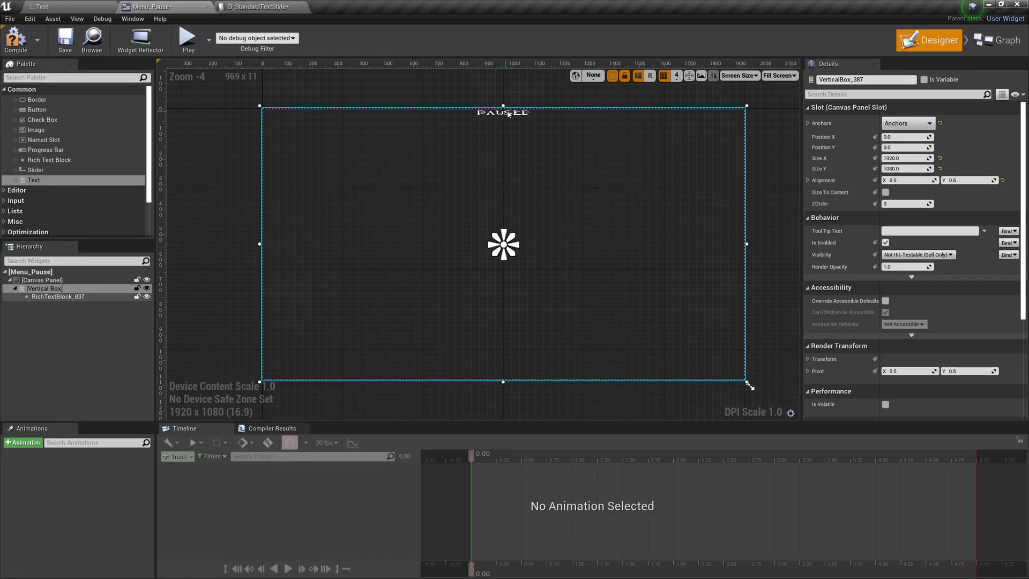
click(58, 296)
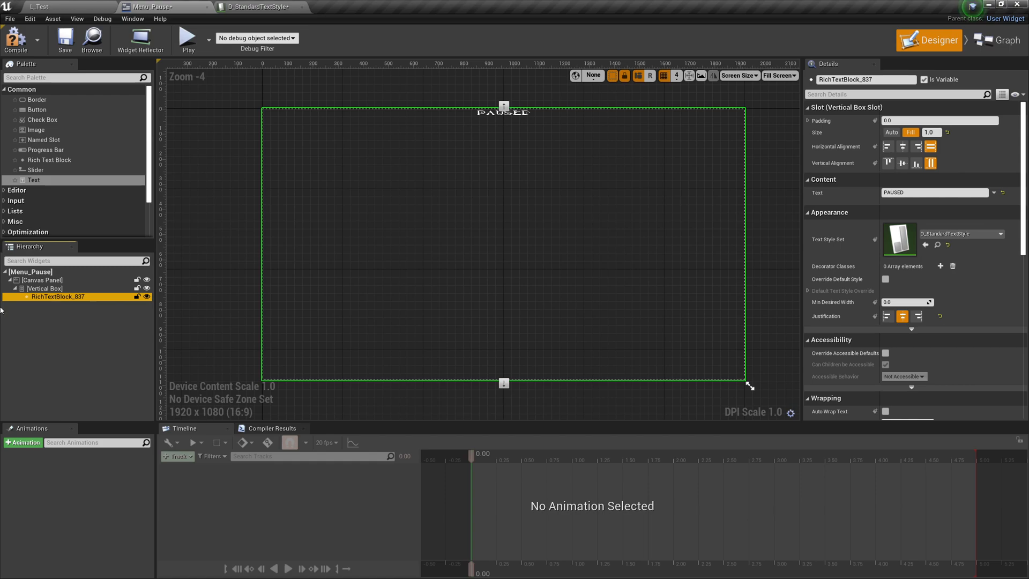
click(885, 193)
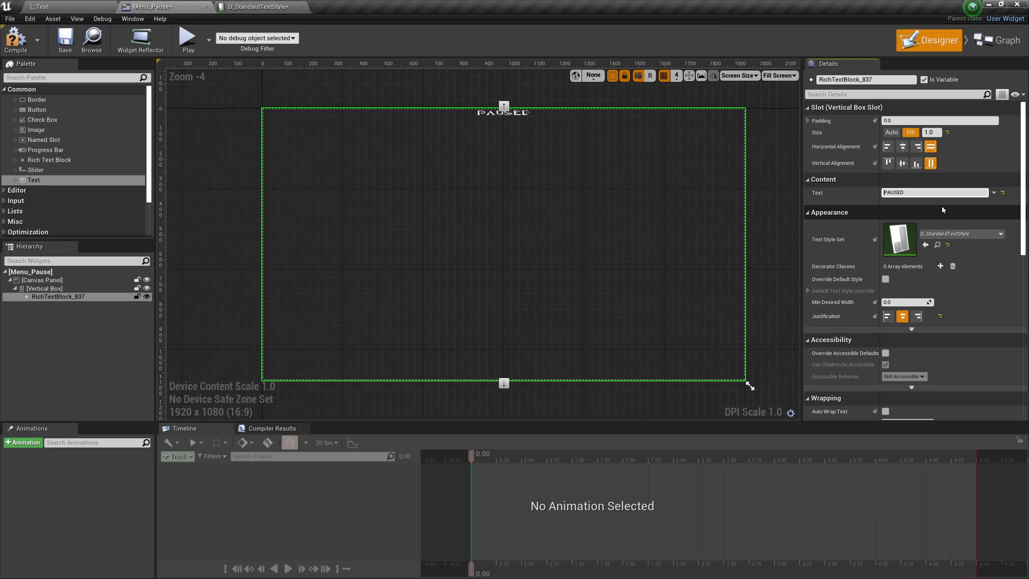
text(<)
text(title>)
key(Return)
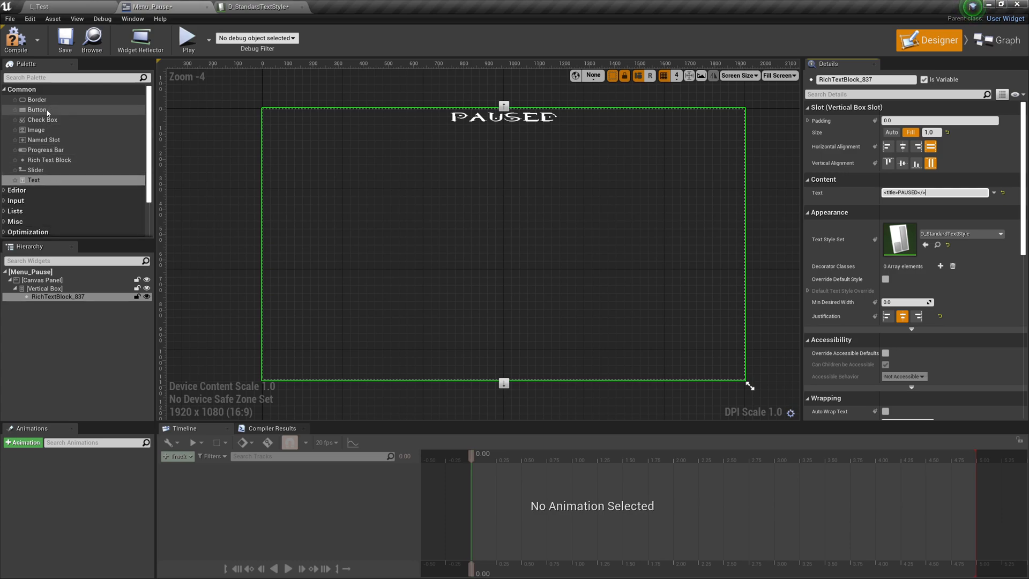
Step: Add a button to the vertical box below the PAUSED text and set its Normal style tint alpha to 0
drag(40, 113, 54, 291)
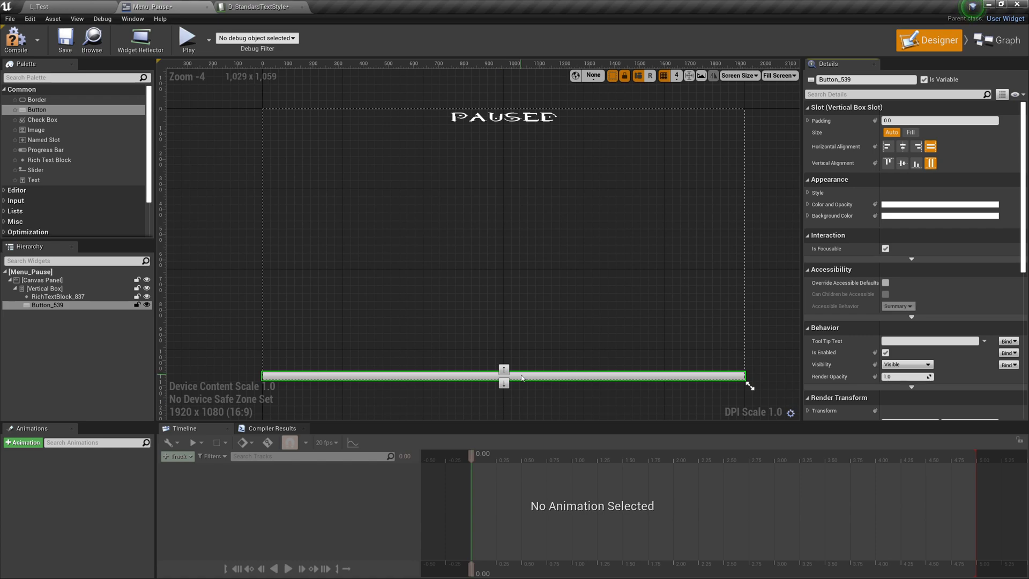
click(807, 193)
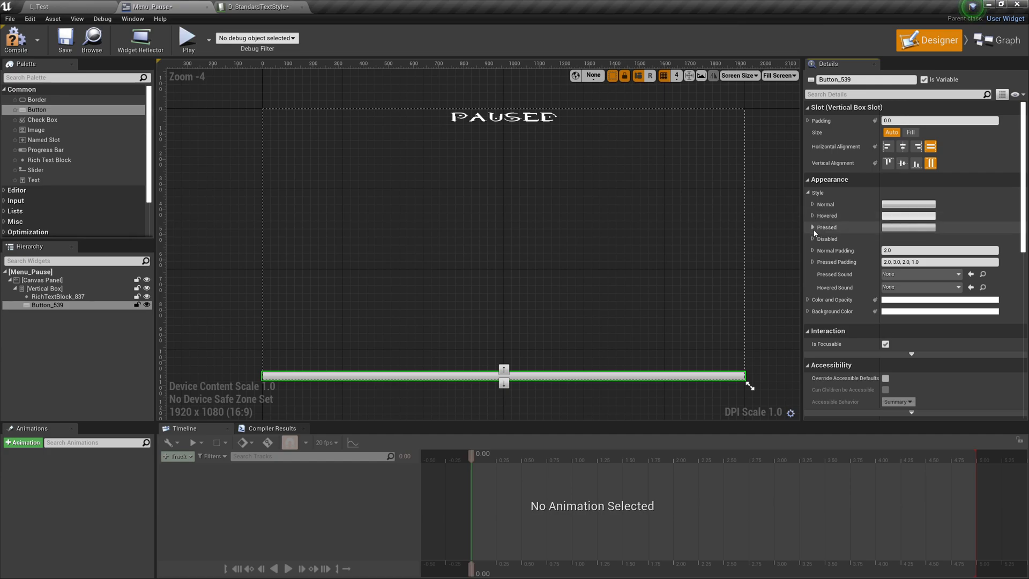
click(812, 204)
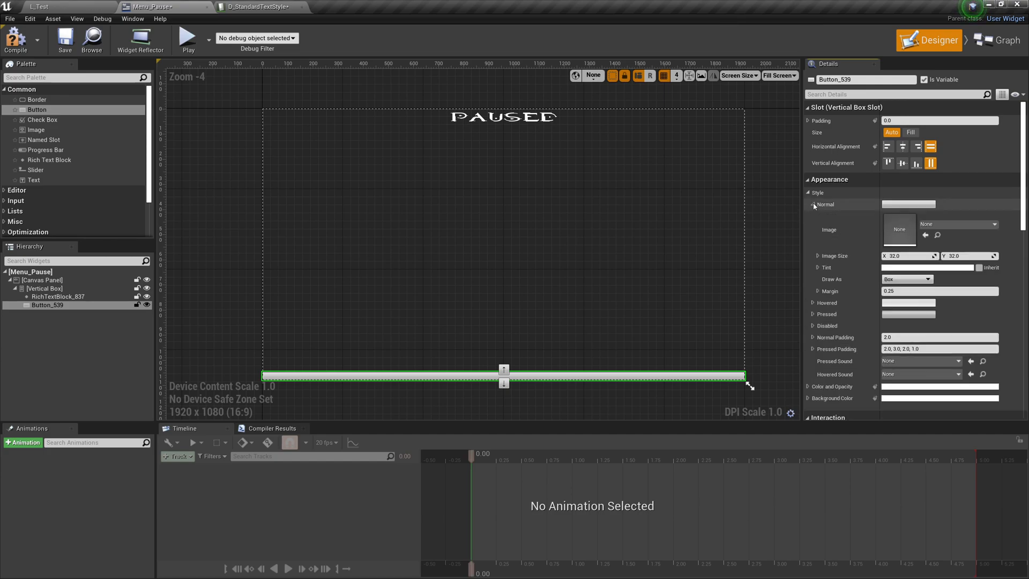
click(817, 268)
scroll(817, 267, down, 2)
click(902, 281)
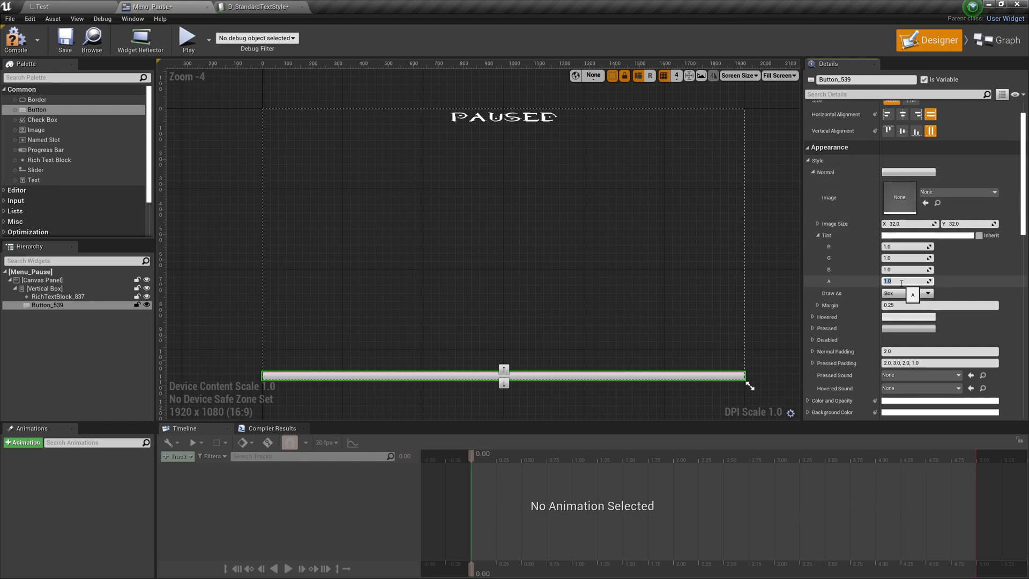
text(0)
key(Return)
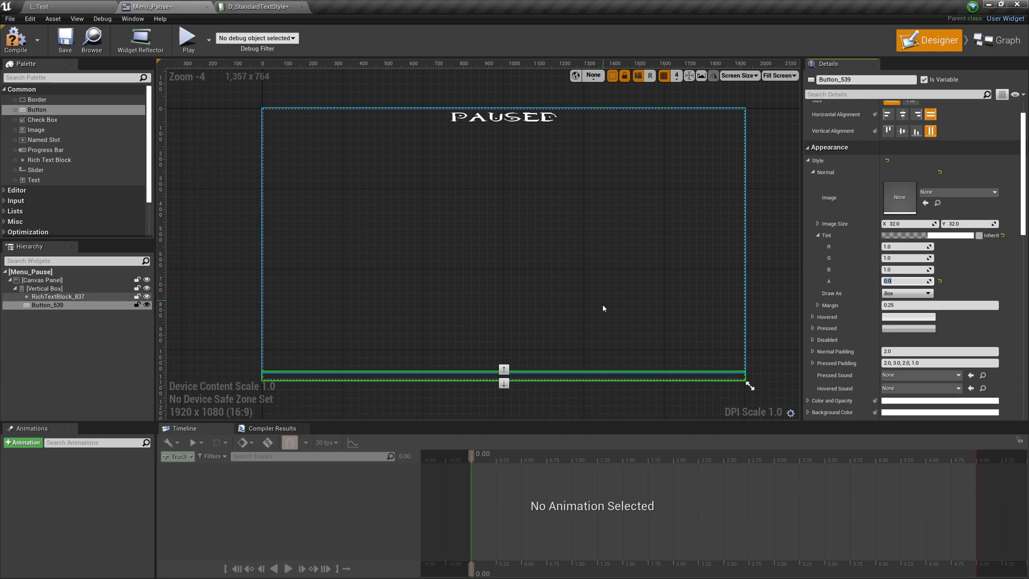
Step: Set the tint alpha of the button's Hovered style to 0.5
click(813, 317)
scroll(869, 335, down, 3)
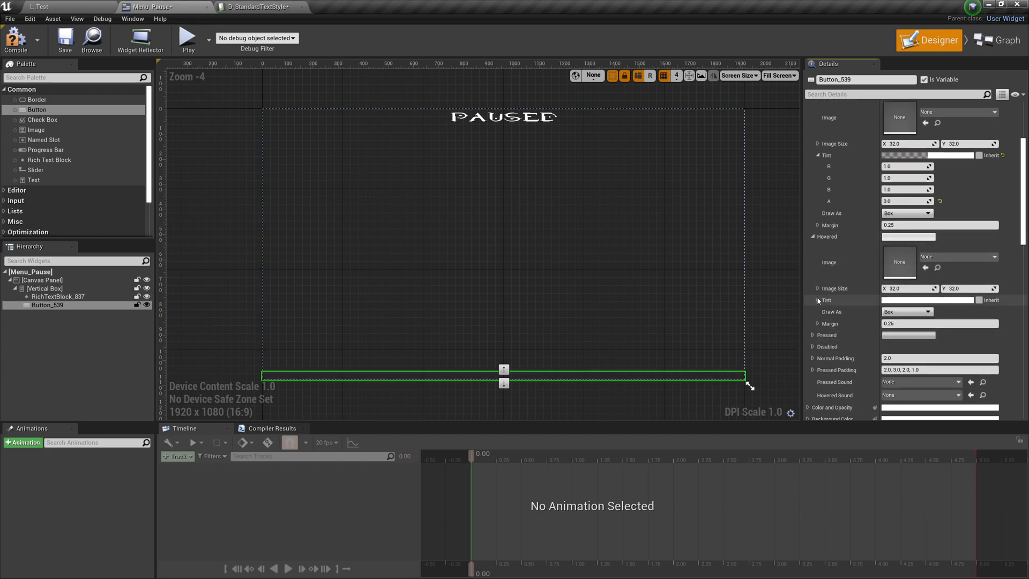
click(817, 300)
click(900, 346)
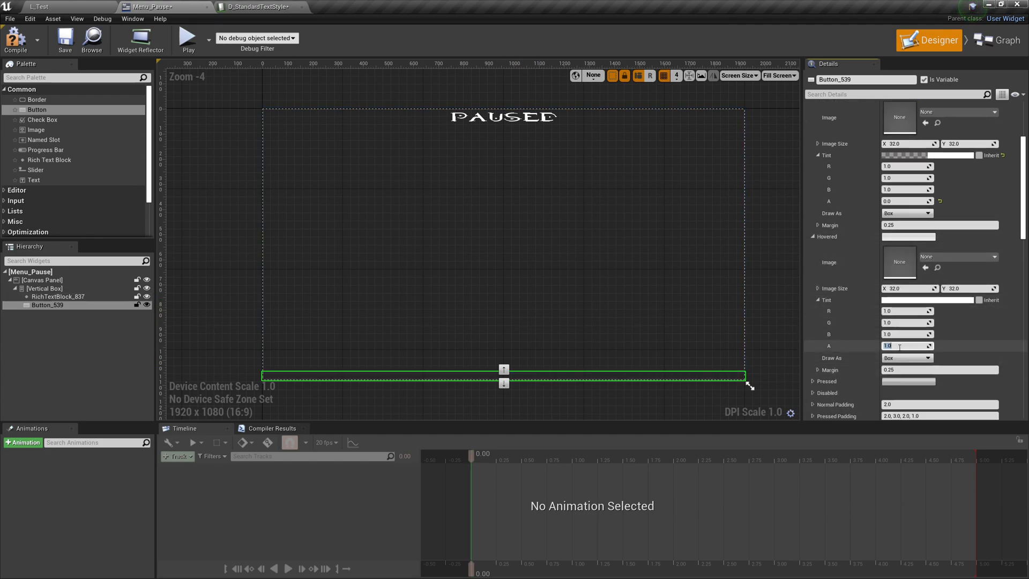
text(0.5)
key(Return)
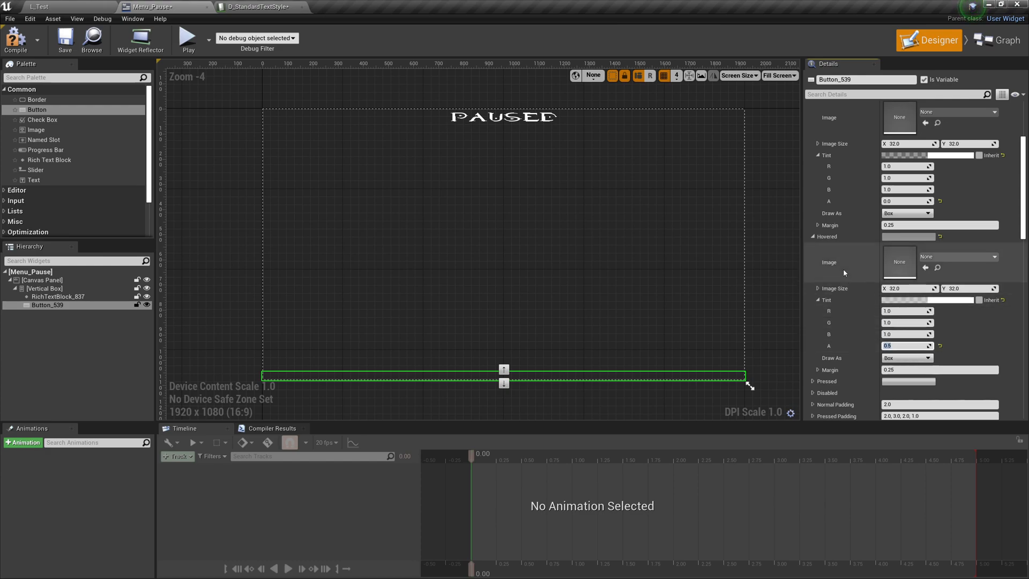
Step: Review the button's style settings, from the Normal and Hovered tints to the Pressed, Disabled, padding and sound options
scroll(835, 220, up, 2)
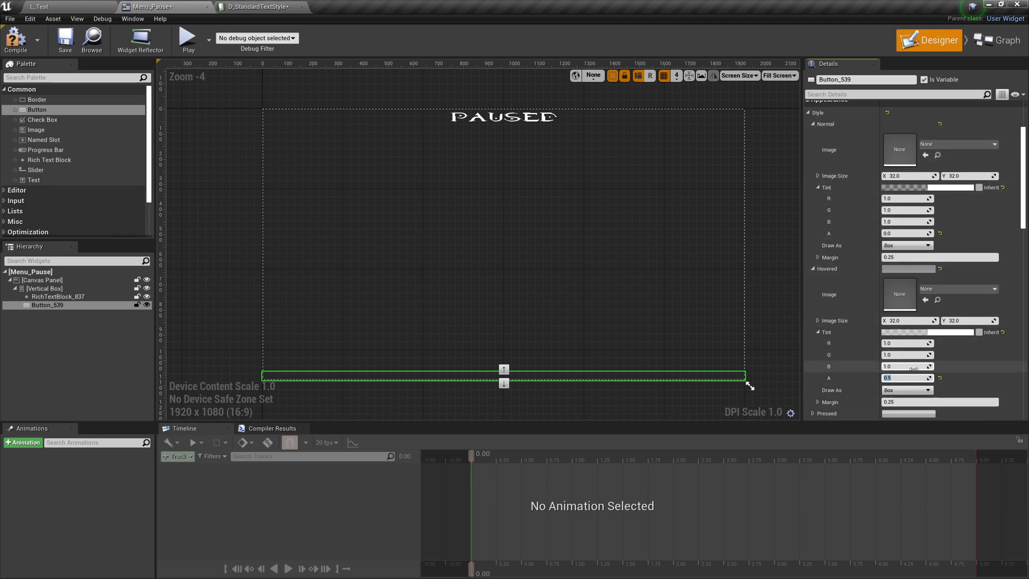
scroll(915, 377, down, 1)
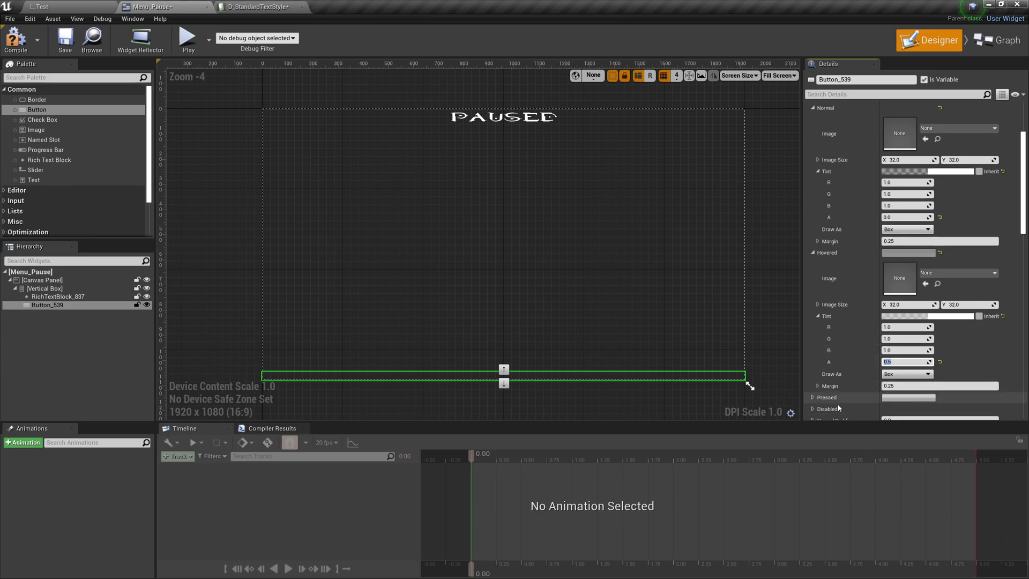
scroll(857, 346, down, 3)
scroll(857, 343, up, 4)
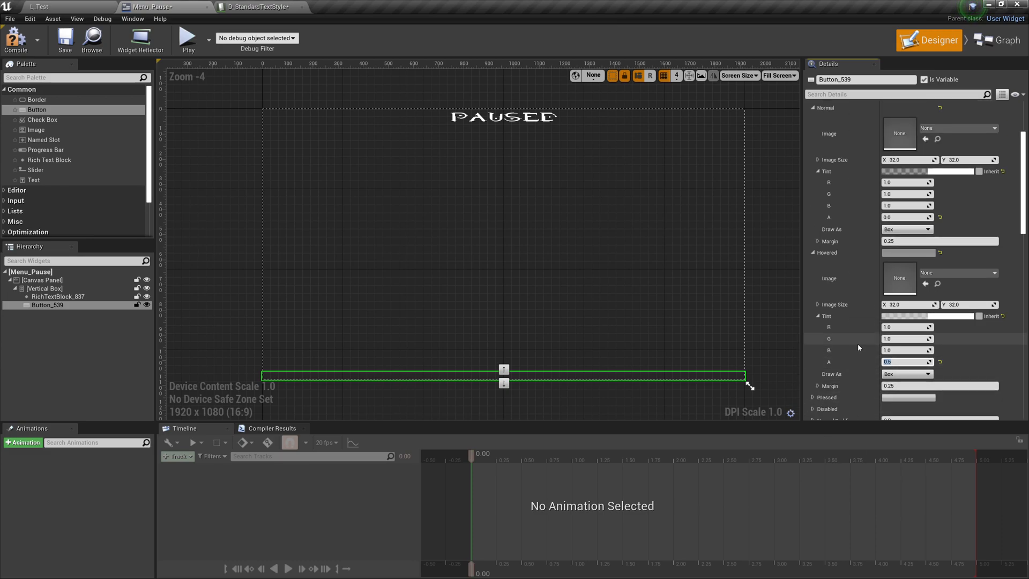
scroll(857, 343, down, 4)
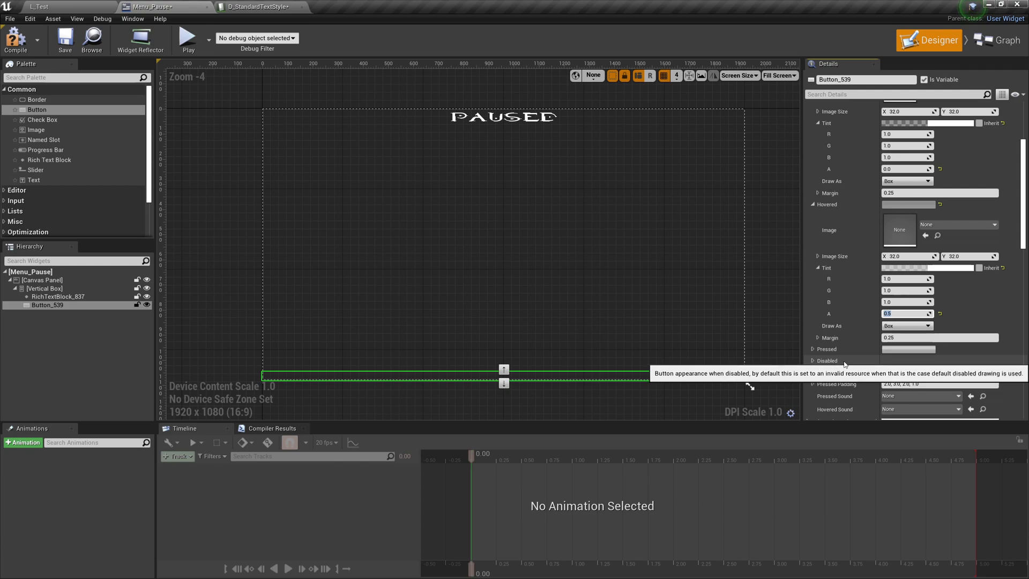
scroll(852, 366, down, 1)
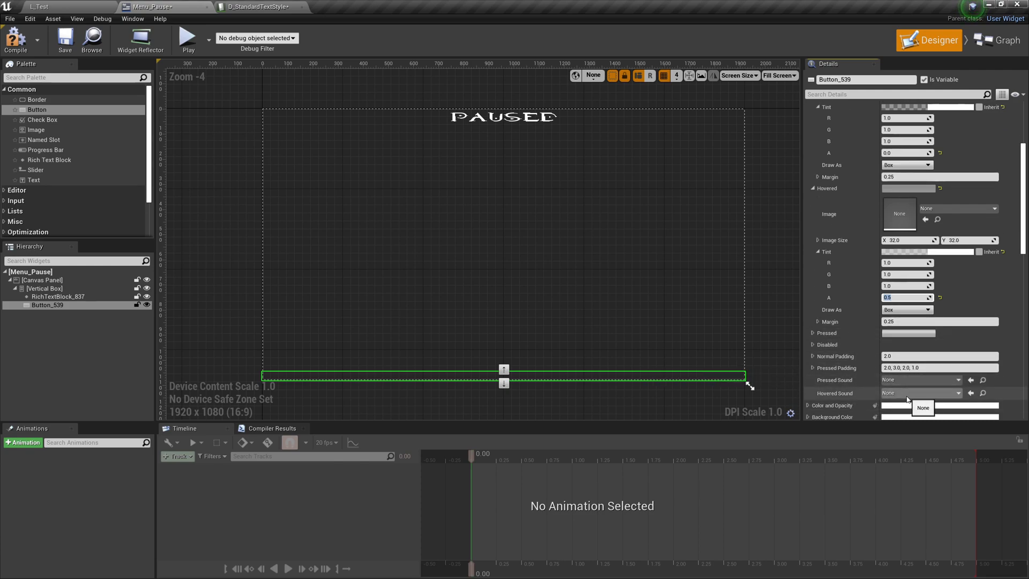
scroll(907, 399, up, 6)
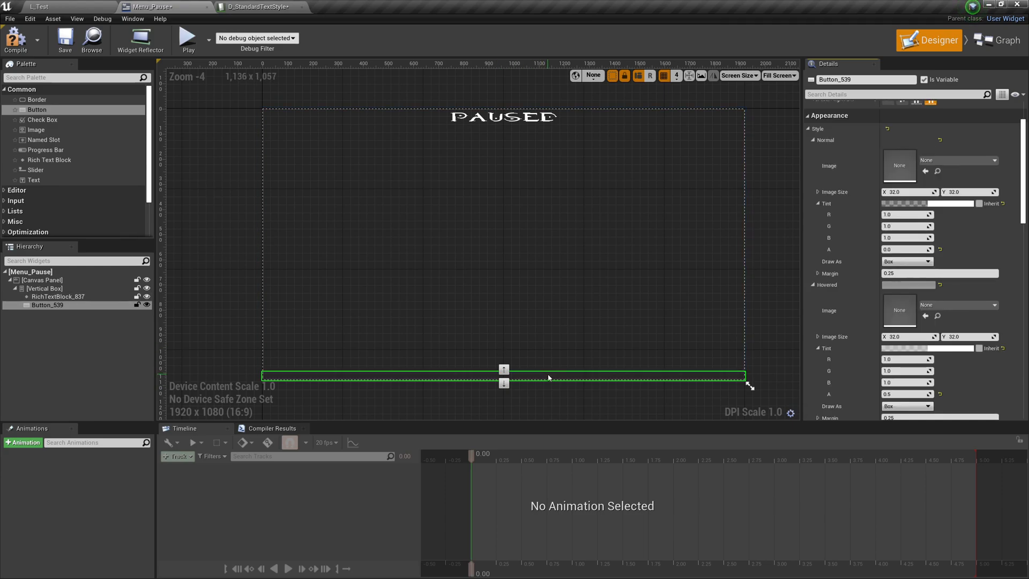
Step: Set the slot size of the PAUSED rich text block to Auto
click(673, 277)
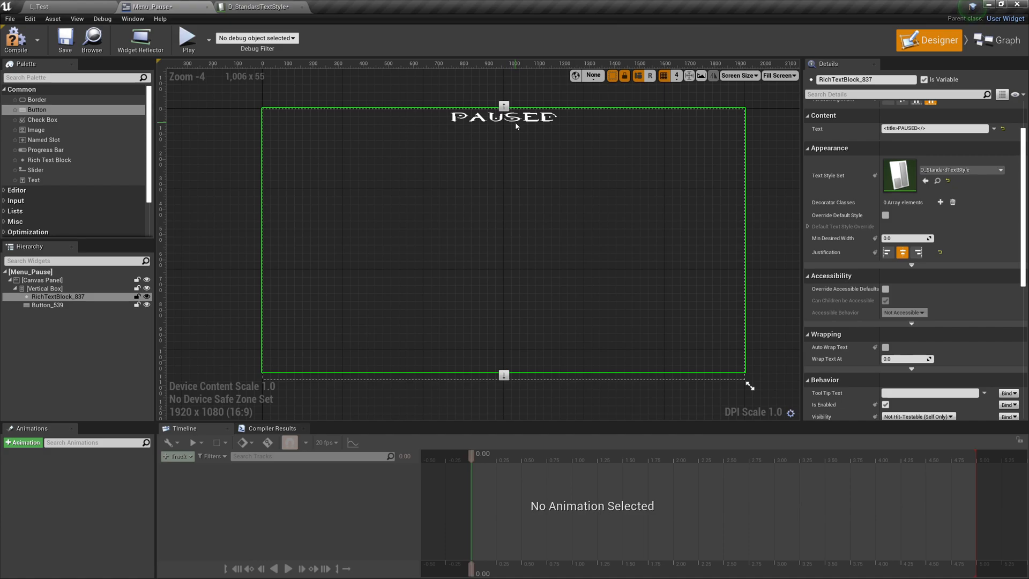
scroll(505, 232, up, 2)
scroll(509, 232, down, 2)
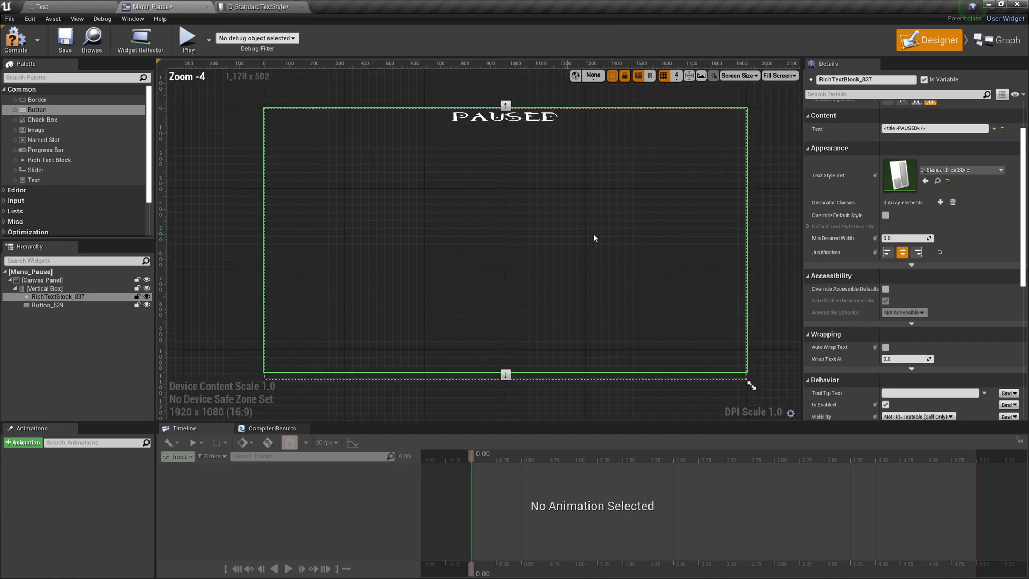
scroll(920, 236, up, 1)
scroll(920, 236, up, 3)
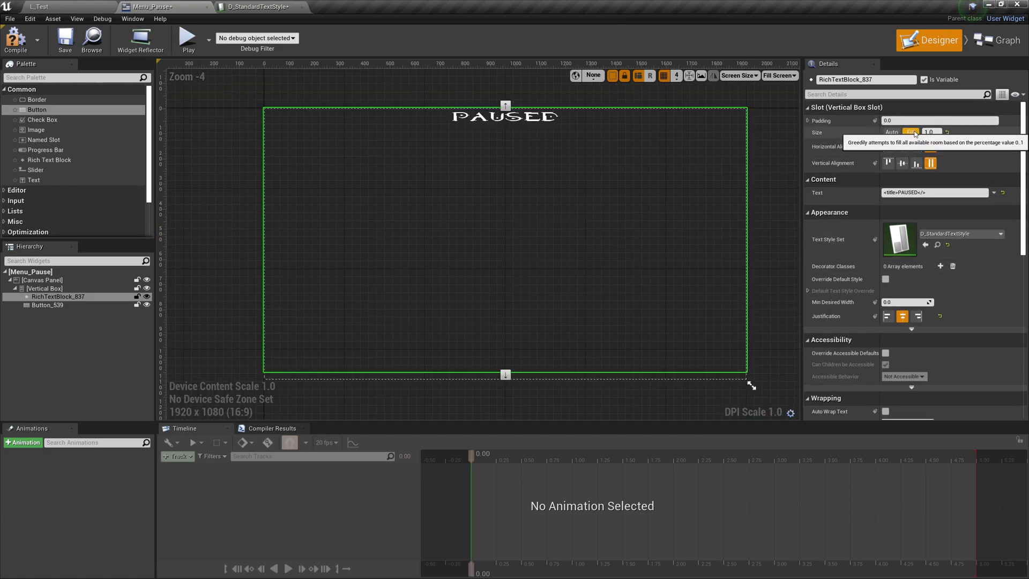
click(894, 133)
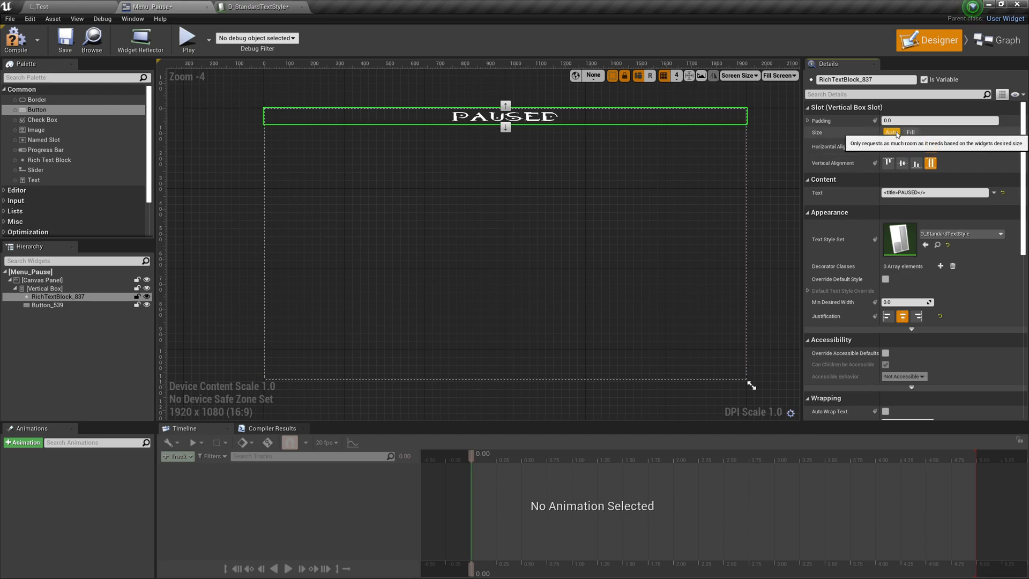
Step: Try the Fill slot size on the button and return it to Auto
click(63, 305)
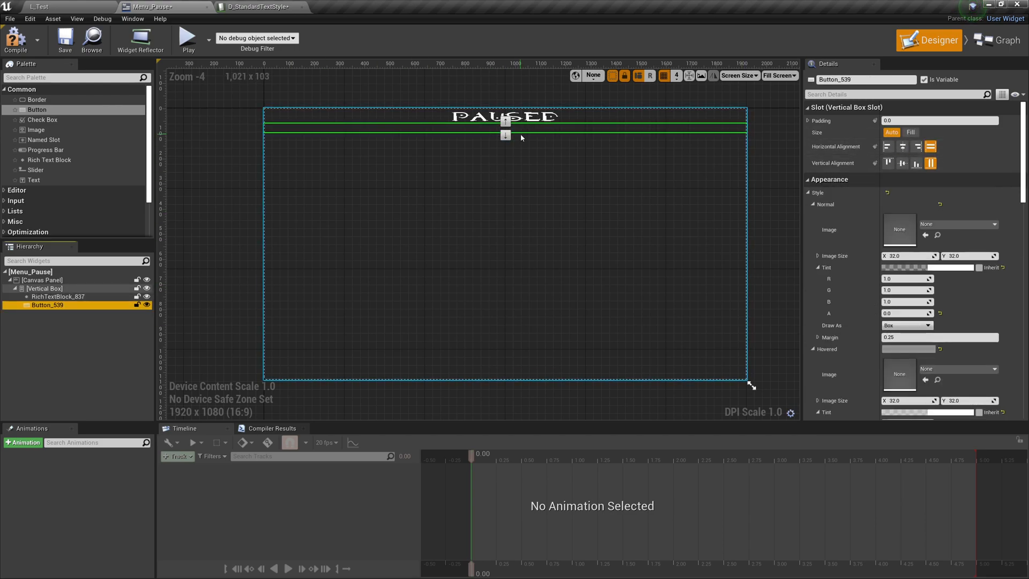
click(909, 132)
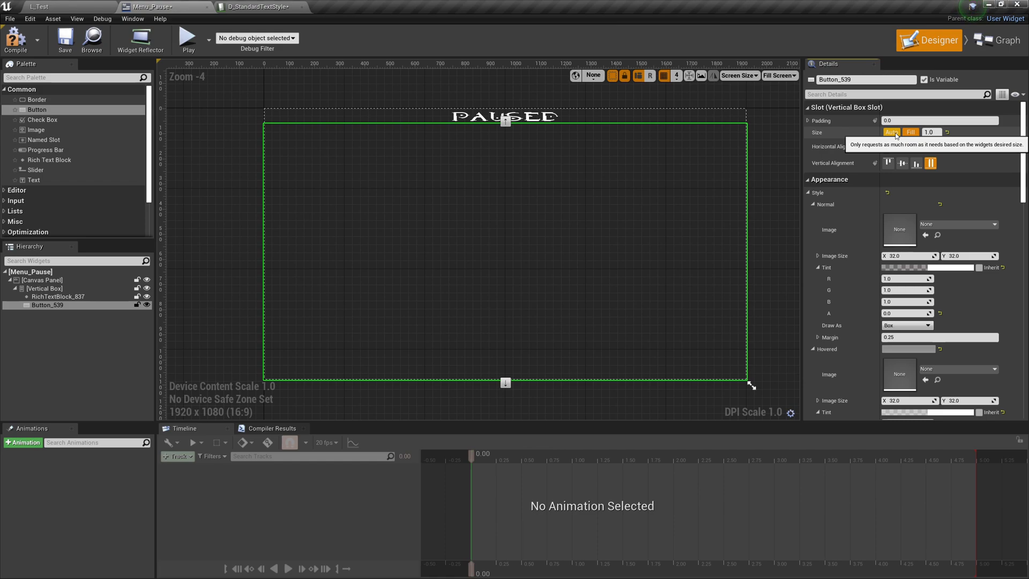
click(891, 132)
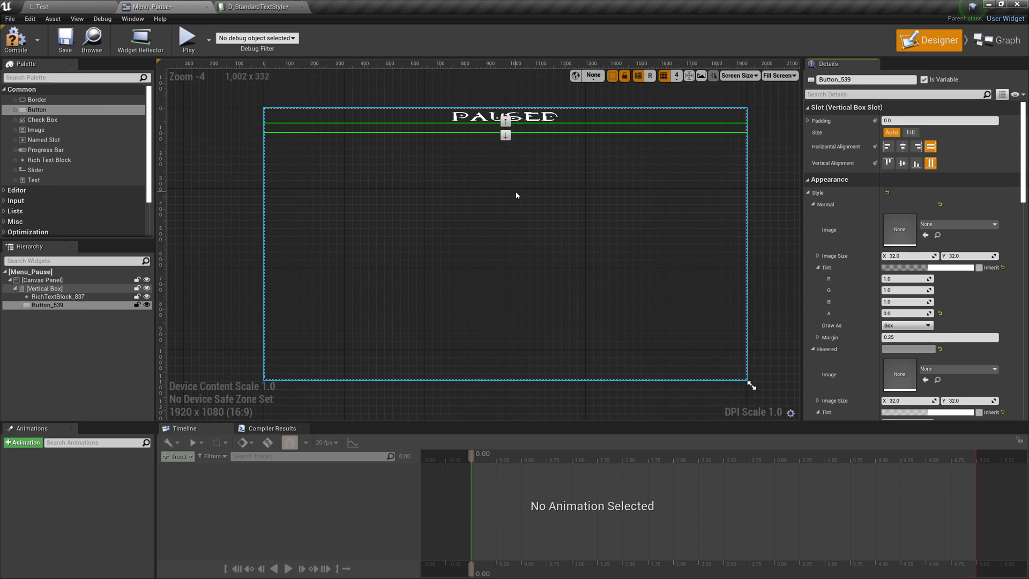
Step: Rename the button as Button_Continue and paste one copy of it into the vertical box
click(72, 296)
click(73, 306)
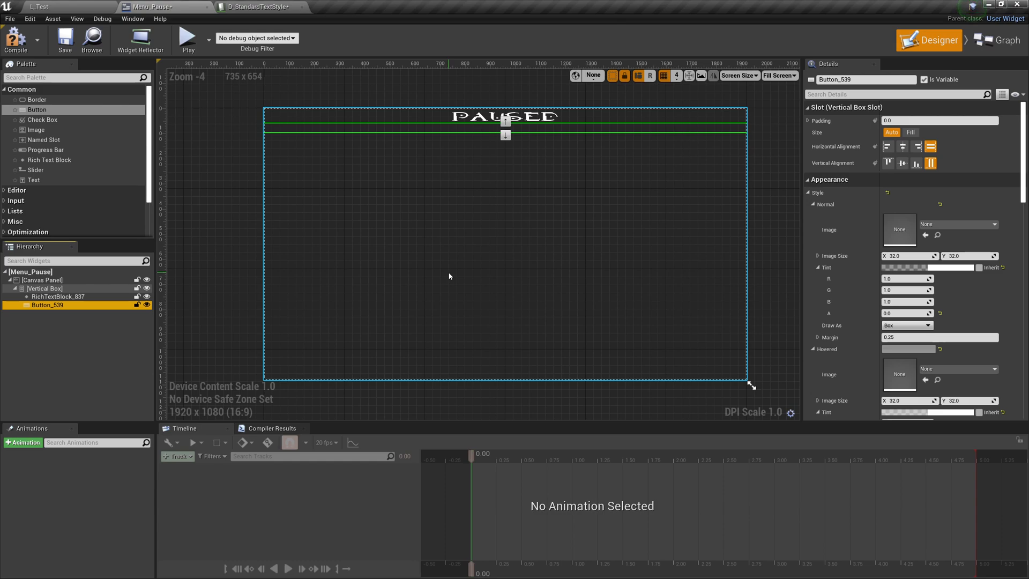
key(F2)
text(Button)
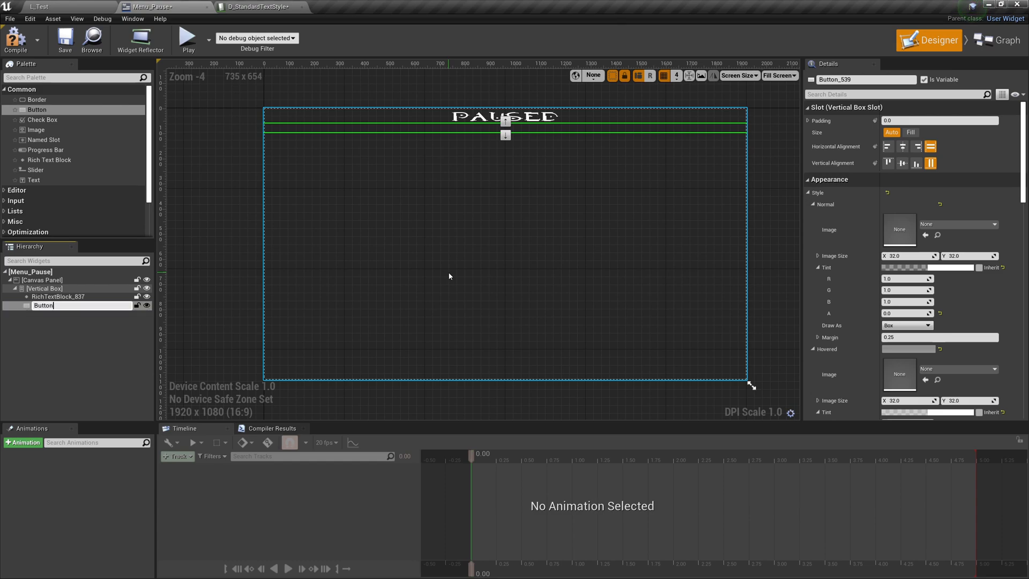
text(_Continue)
key(Return)
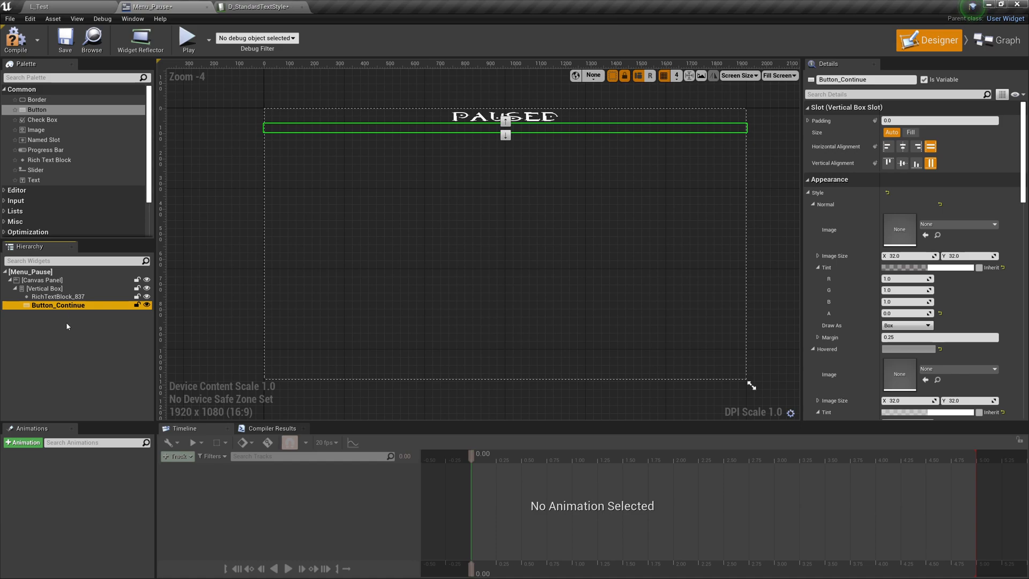
click(50, 289)
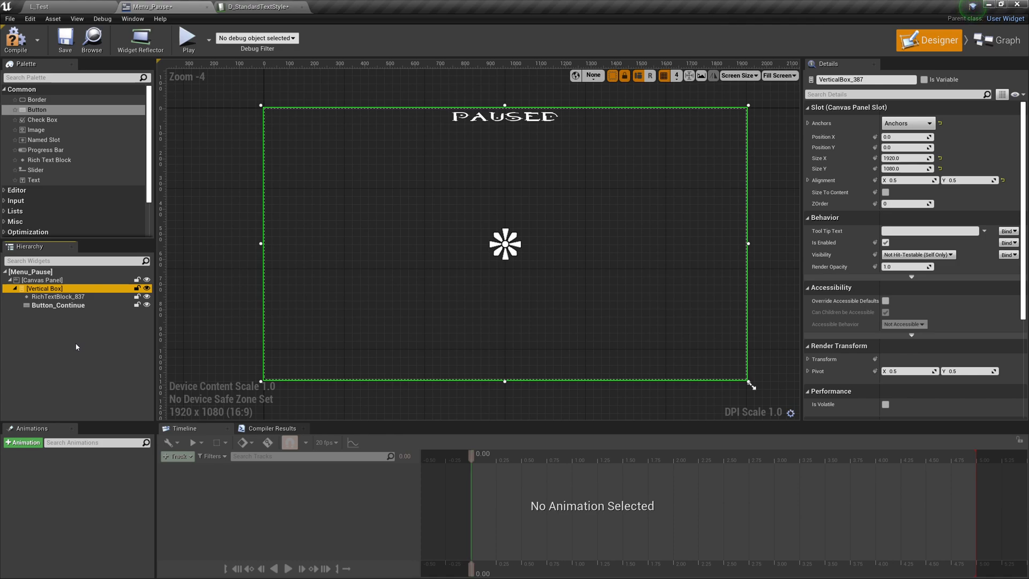
key(ctrl+v)
key(ctrl+v)
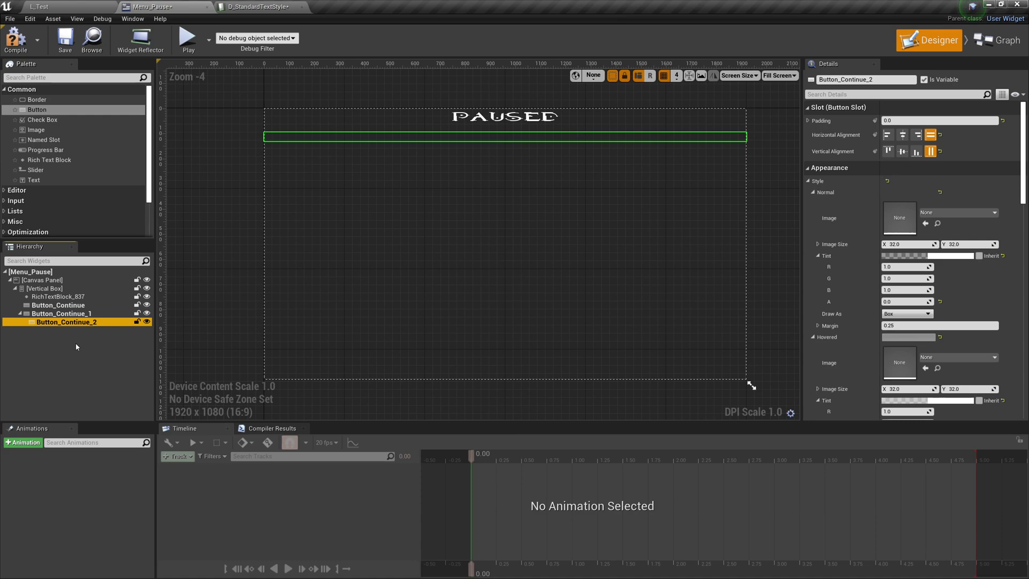
key(ctrl+v)
key(ctrl+v)
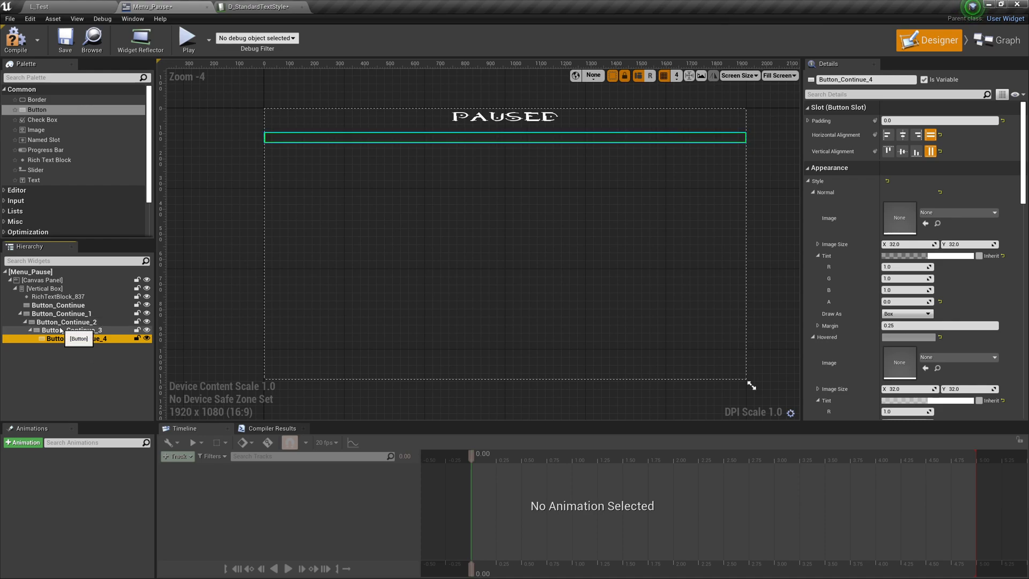
key(ctrl+z)
key(ctrl+z)
key(ctrl+z)
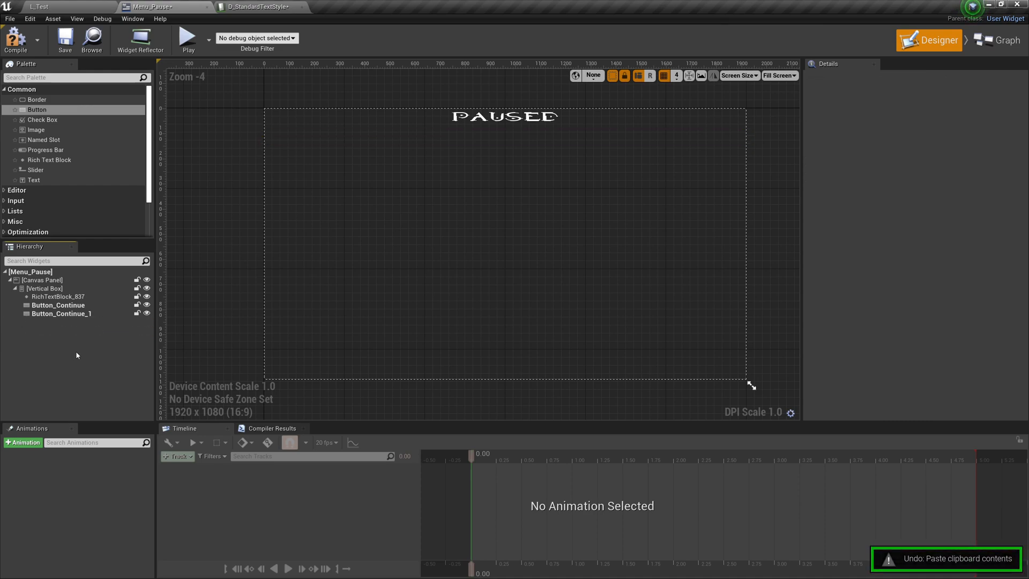
Step: Paste three more copies of Button_Continue directly into the vertical box
click(50, 289)
click(52, 290)
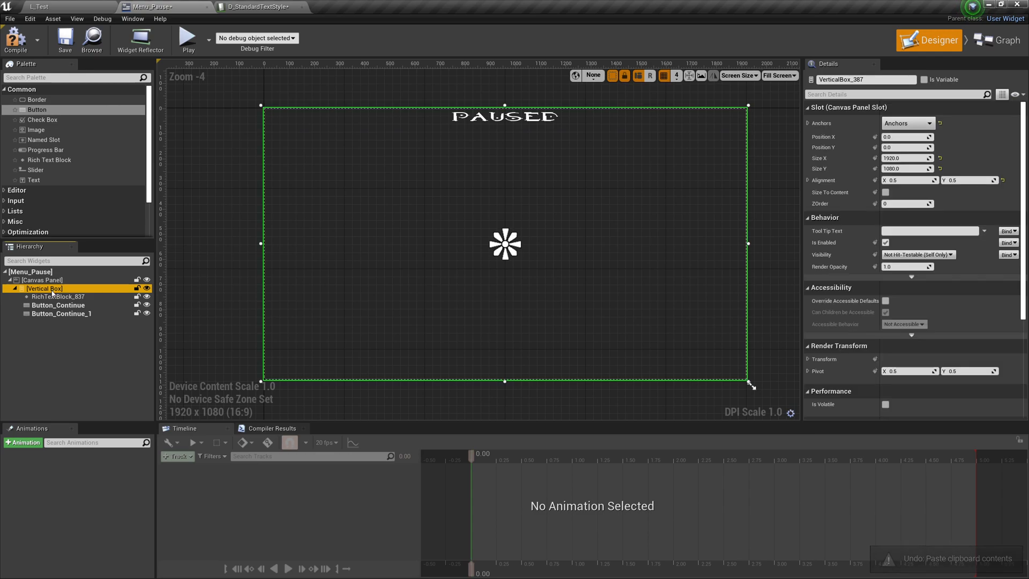
key(ctrl+v)
click(53, 289)
key(ctrl+v)
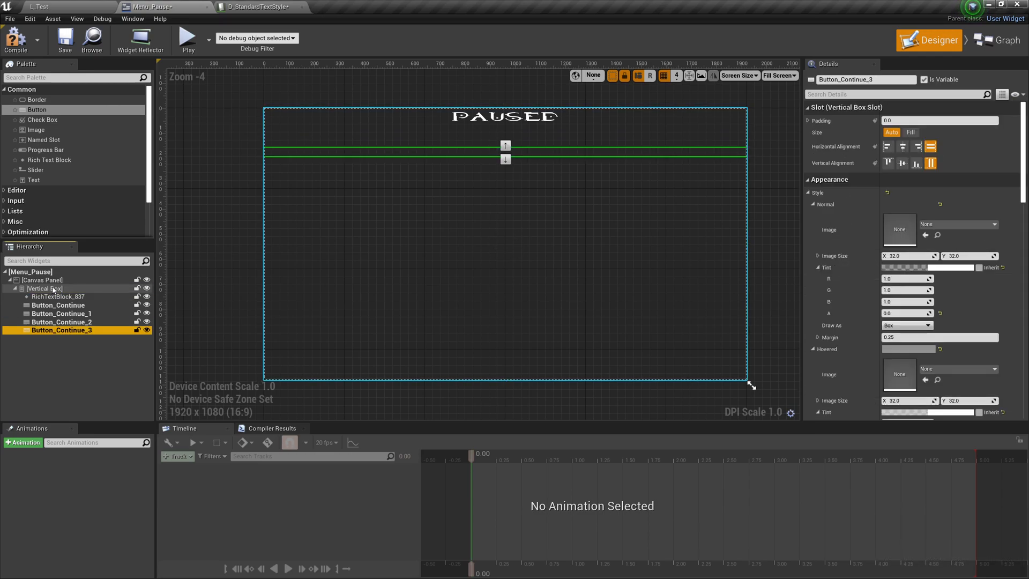
click(53, 289)
key(ctrl+v)
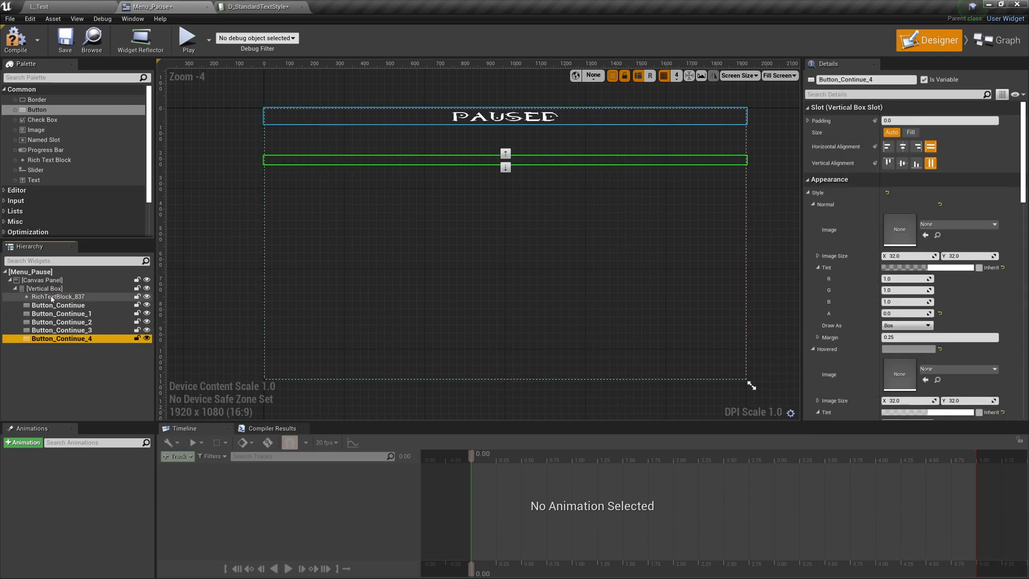
Step: Rename the first button copy, Button_Continue_1, as Button_Save
click(75, 314)
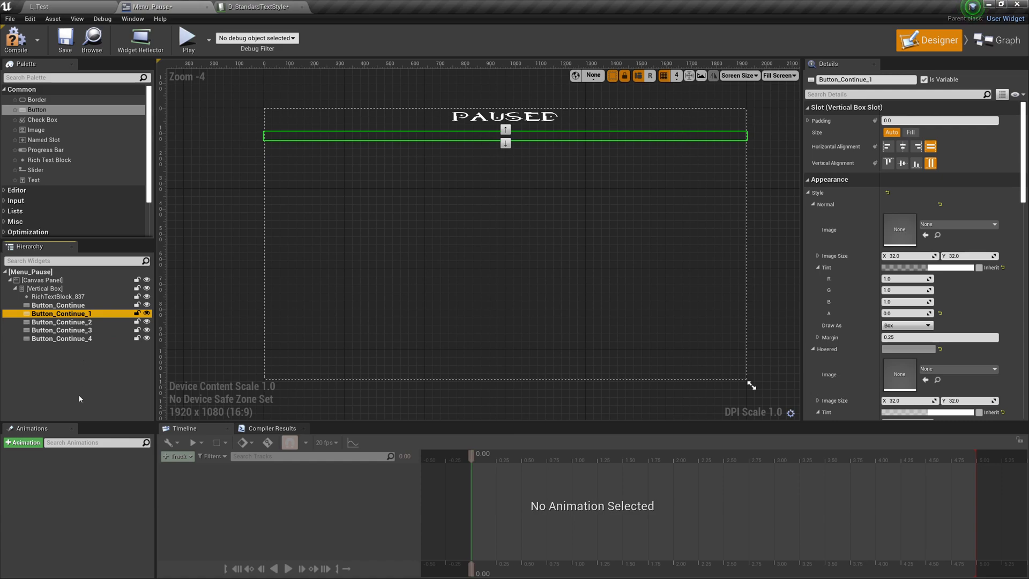
key(F2)
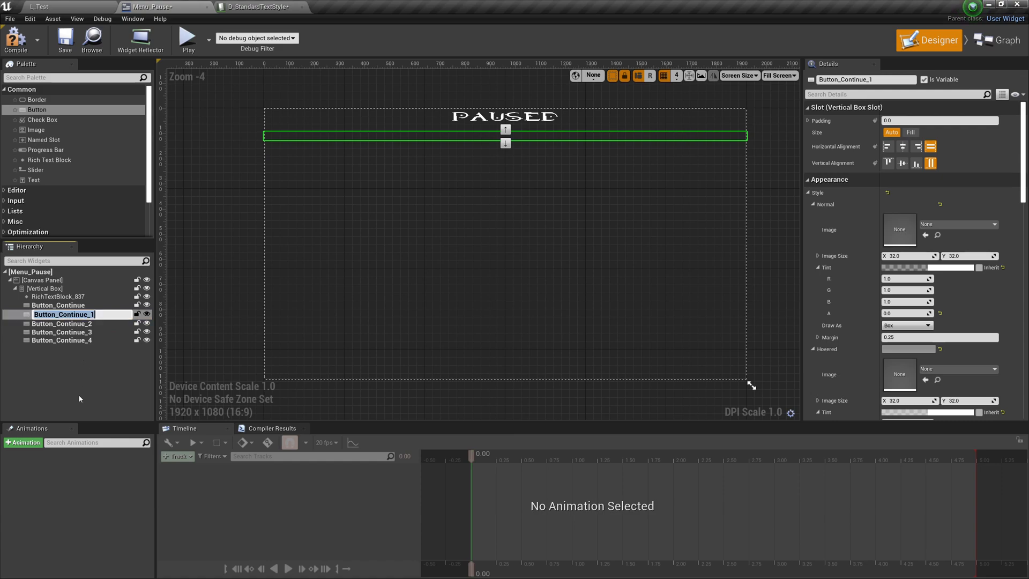
key(BackSpace)
key(BackSpace)
key(BackSpace)
key(BackSpace)
key(BackSpace)
key(BackSpace)
key(BackSpace)
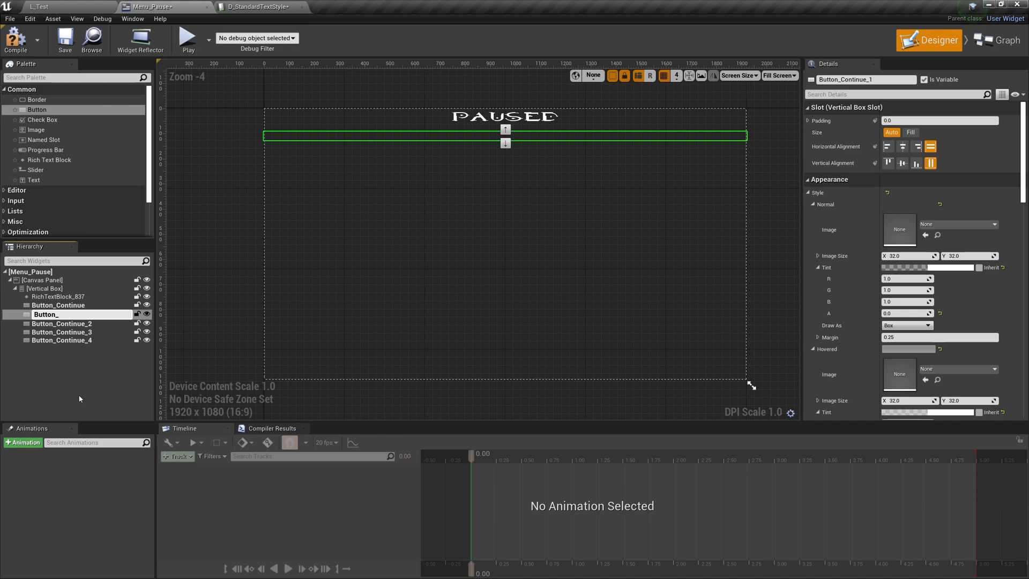
text(Savew)
click(81, 329)
Step: Rename the second button copy, Button_Continue_2, as Button_Load
click(82, 324)
key(F2)
key(Right)
key(BackSpace)
key(BackSpace)
key(BackSpace)
key(BackSpace)
key(BackSpace)
key(BackSpace)
key(BackSpace)
text(Load)
key(Return)
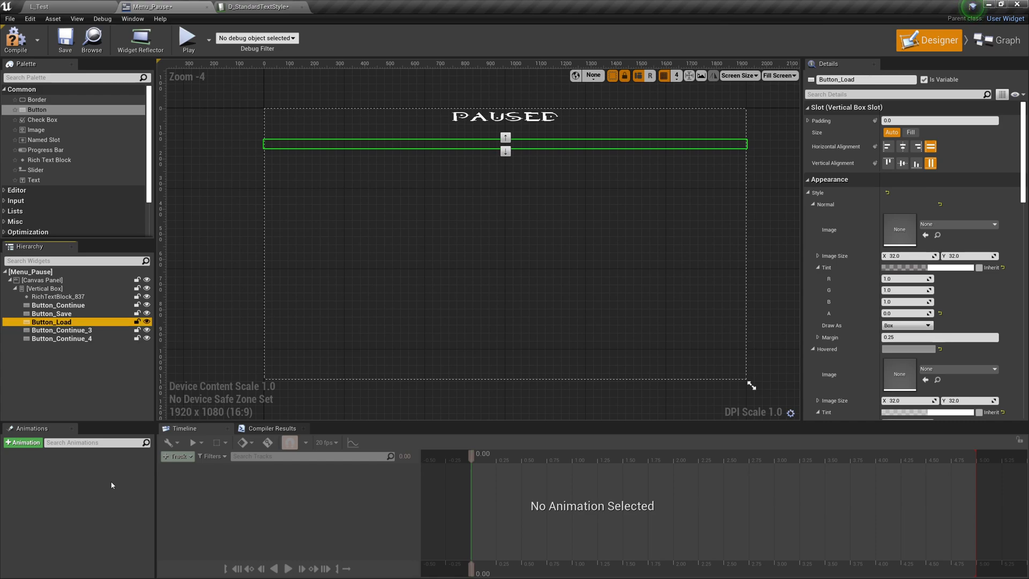
Step: Rename the third button copy, Button_Continue_3, as Button_Options
click(67, 330)
key(F2)
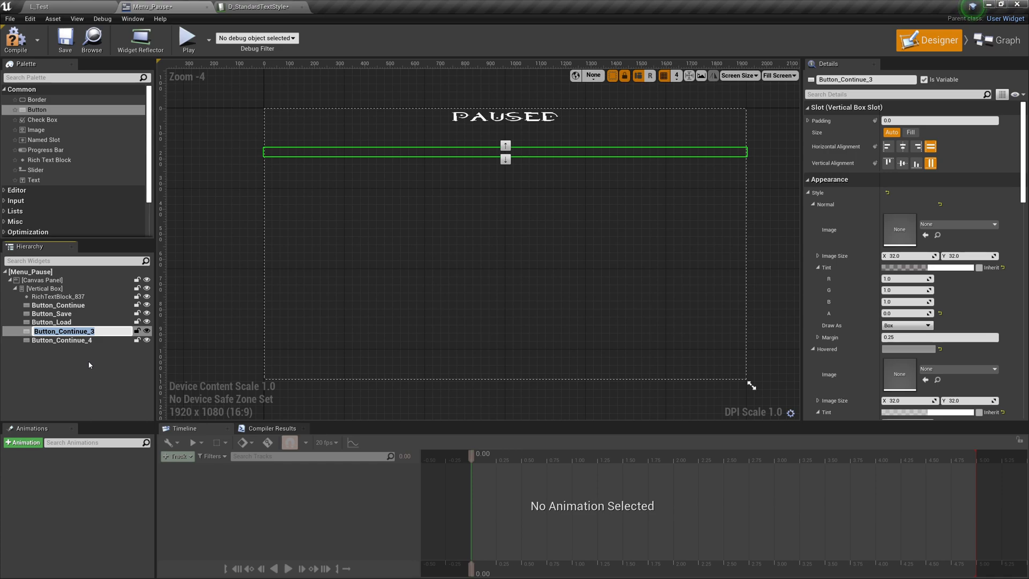
key(Right)
key(BackSpace)
key(BackSpace)
key(BackSpace)
key(BackSpace)
key(BackSpace)
key(BackSpace)
key(BackSpace)
text(Options)
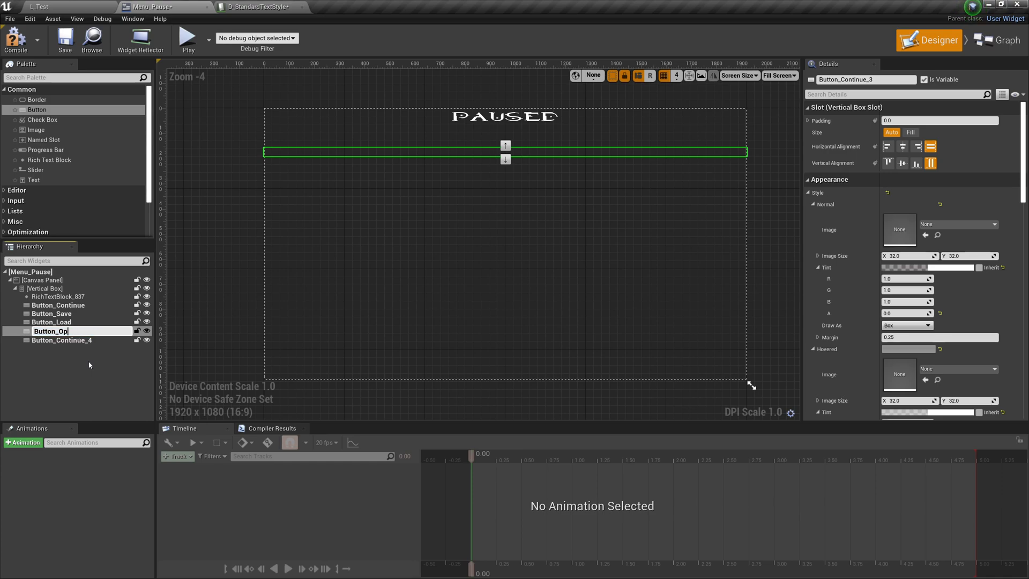
key(Return)
Step: Rename the last button copy, Button_Continue_4, as Button_Quit
click(81, 339)
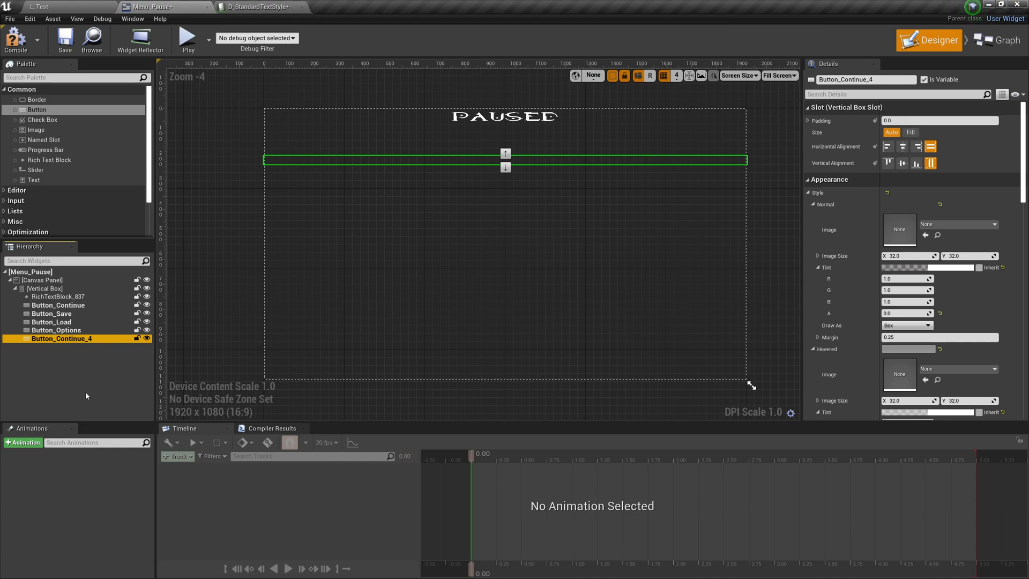
key(F2)
key(Right)
key(BackSpace)
key(BackSpace)
key(BackSpace)
key(BackSpace)
key(BackSpace)
key(BackSpace)
key(BackSpace)
key(BackSpace)
key(BackSpace)
key(BackSpace)
text(Quit)
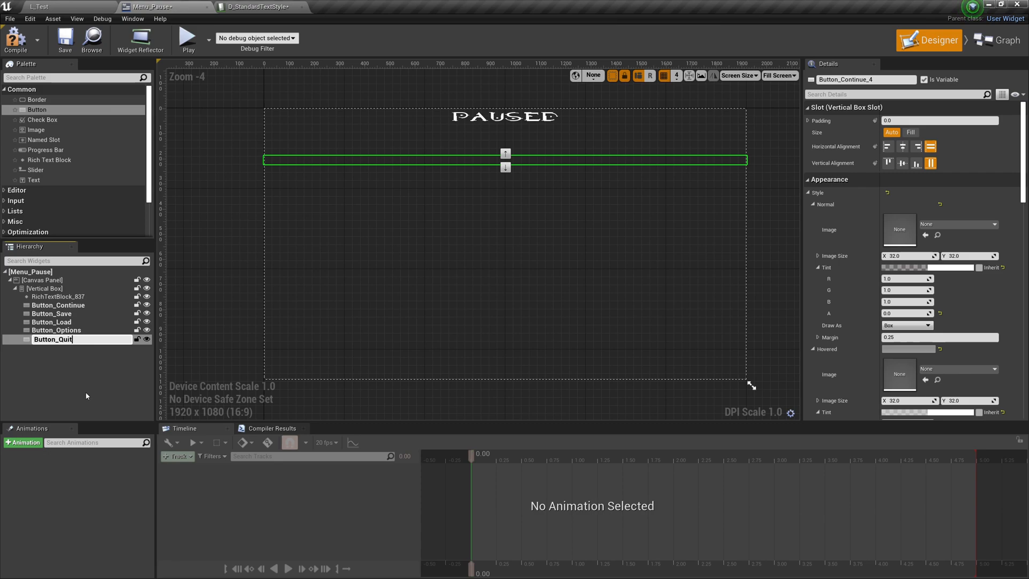
key(Return)
click(88, 394)
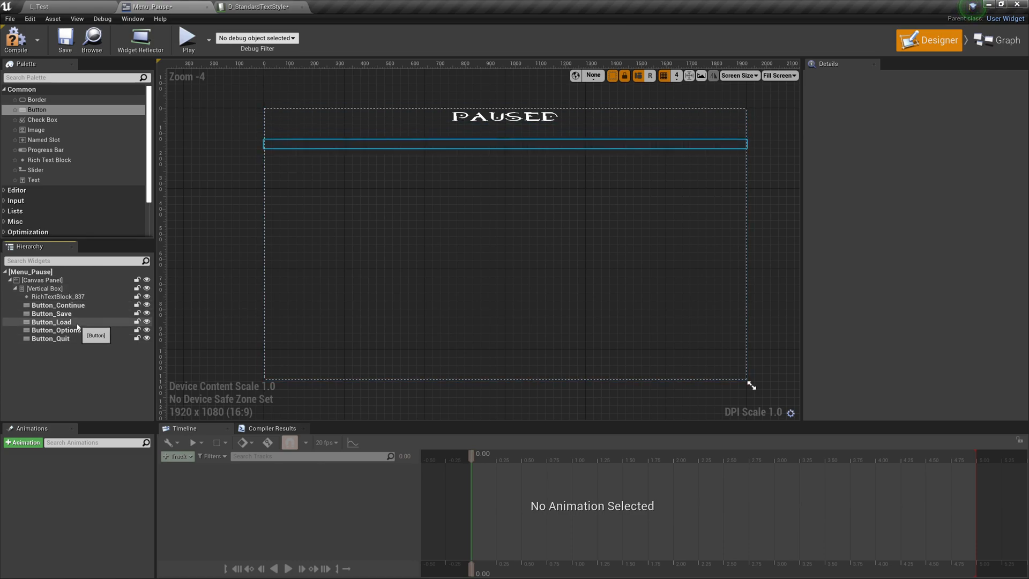
Step: Copy the PAUSED rich text block and paste it inside Button_Continue
click(84, 297)
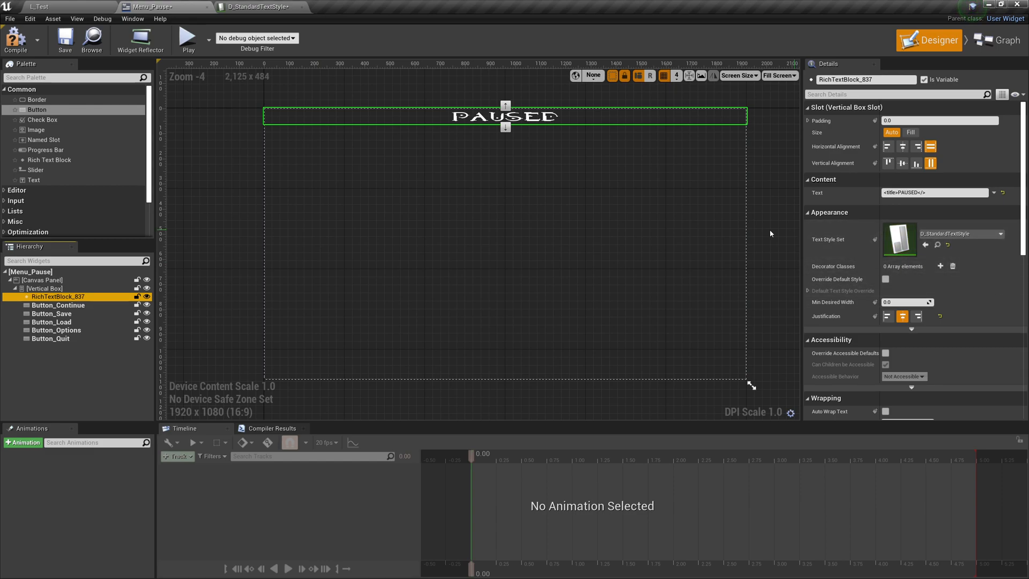
click(66, 306)
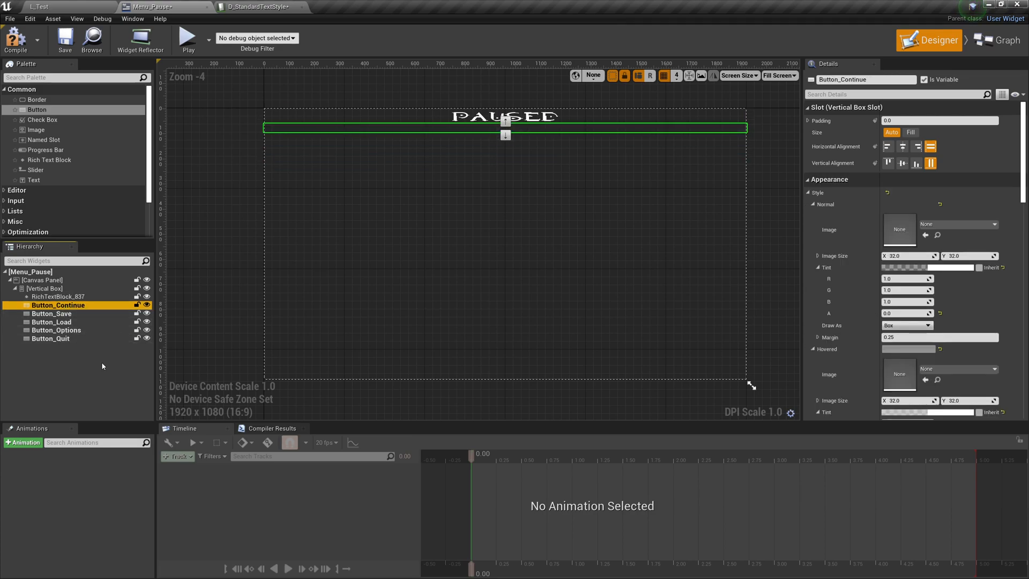
key(ctrl+v)
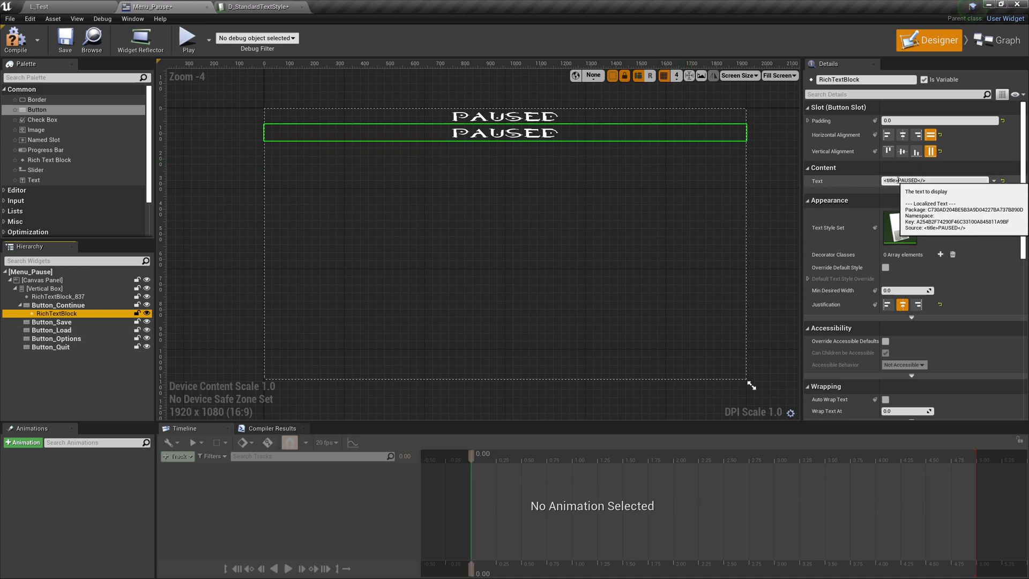
Step: Remove the opening and closing title tags from Button_Continue's text, leaving only PAUSED
click(898, 181)
key(BackSpace)
key(BackSpace)
key(BackSpace)
key(BackSpace)
key(BackSpace)
key(BackSpace)
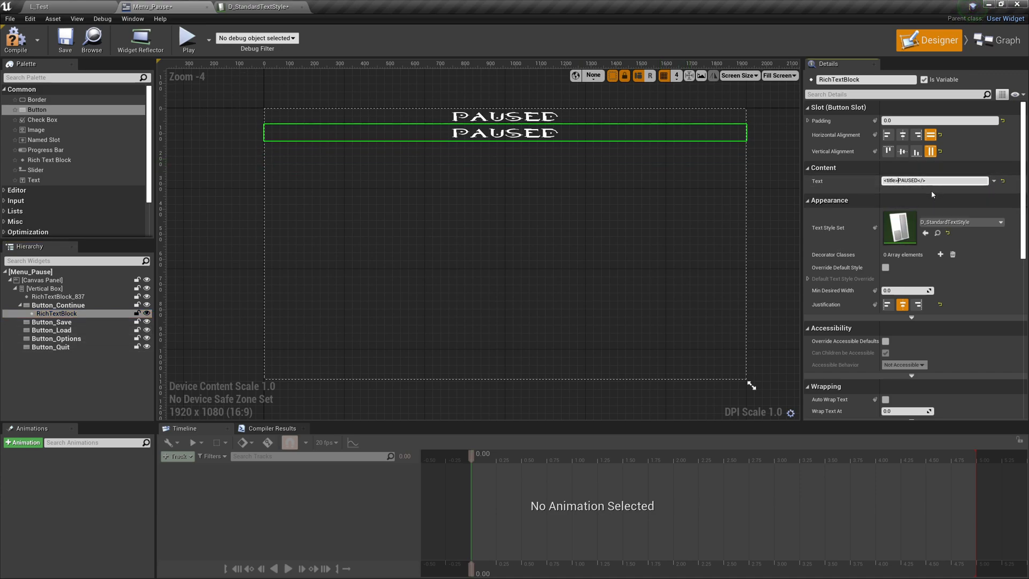
key(BackSpace)
key(BackSpace)
key(BackSpace)
key(BackSpace)
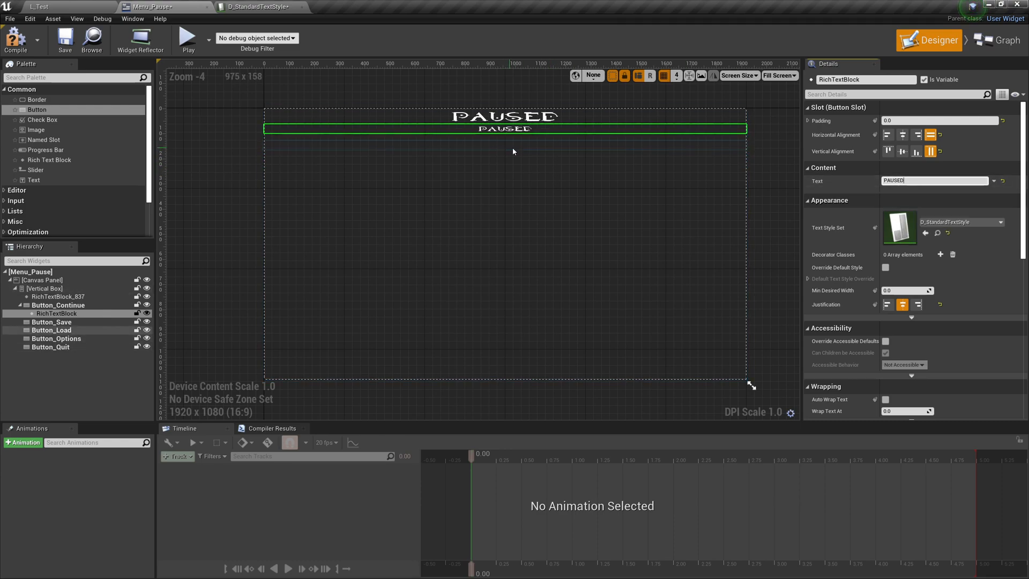
Step: Copy Button_Continue's rich text block into Button_Save, Button_Load, Button_Options and Button_Quit
click(72, 322)
click(73, 315)
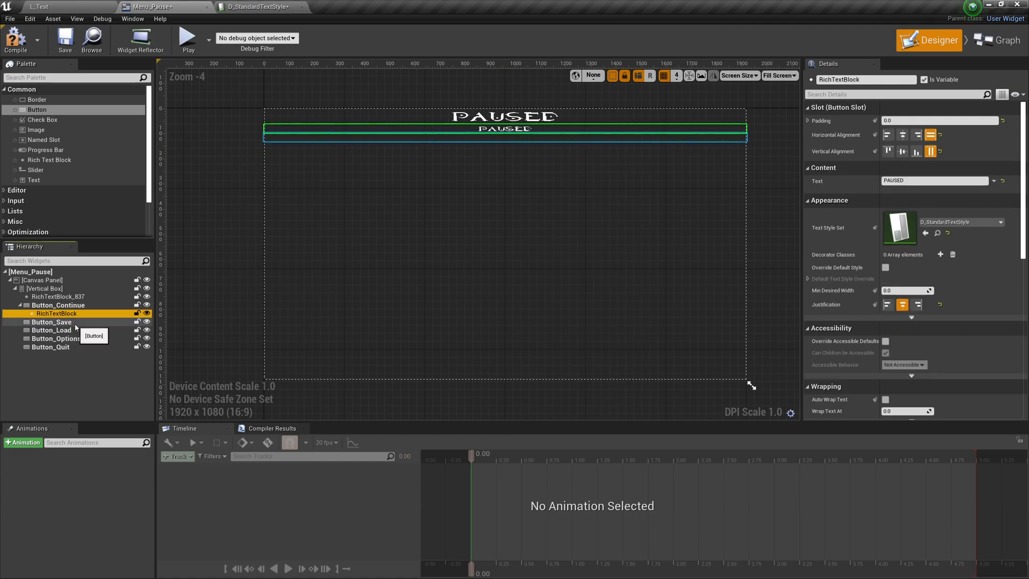
click(75, 323)
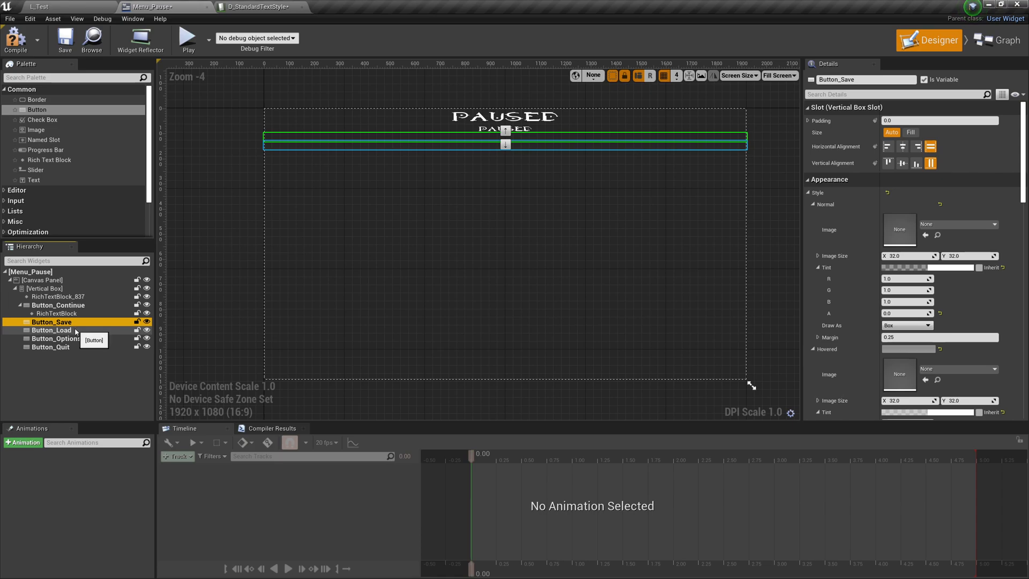
key(ctrl+v)
click(75, 339)
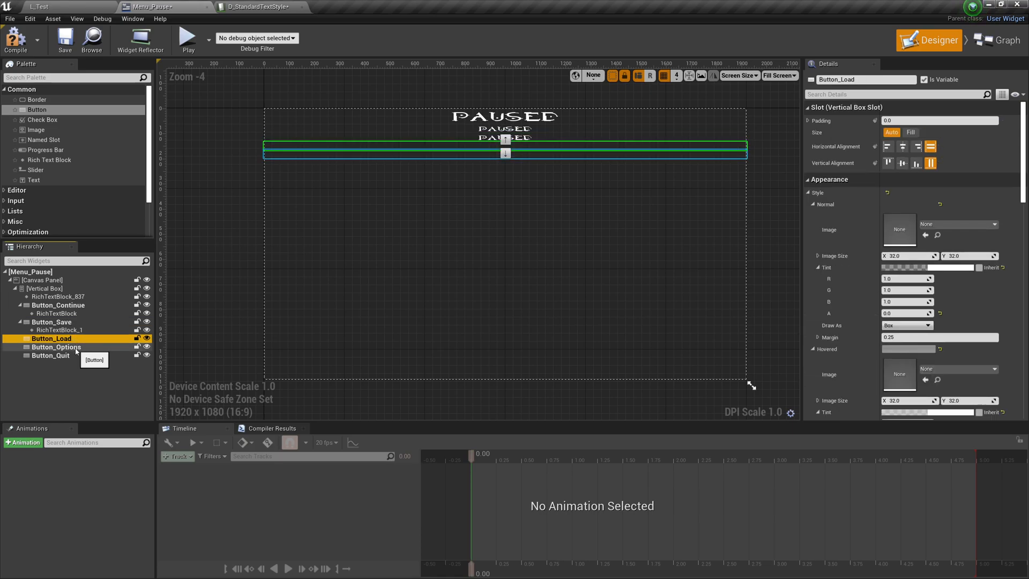
key(ctrl+v)
click(75, 355)
key(ctrl+v)
click(75, 372)
key(ctrl+v)
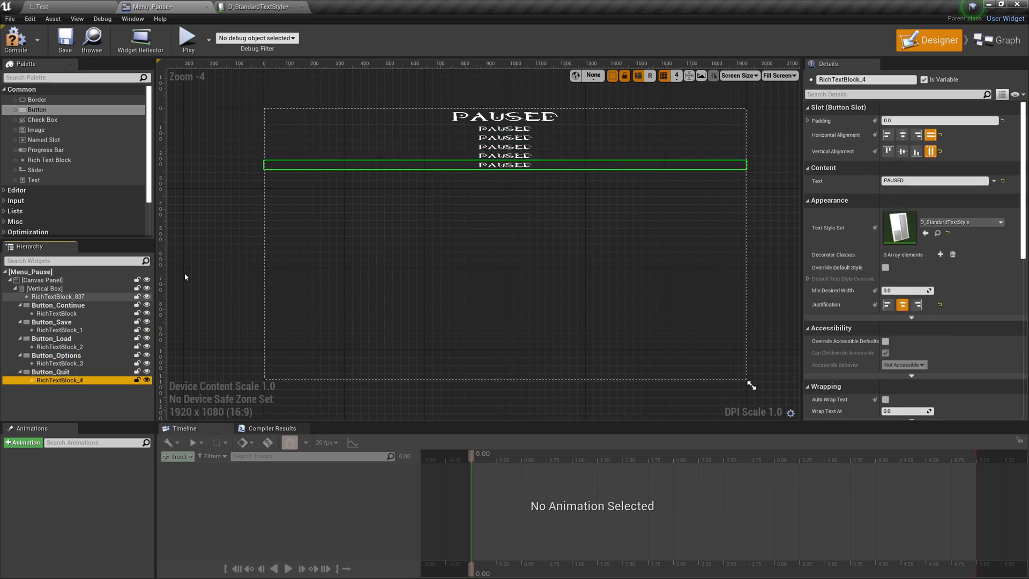
Step: Set the text of the rich text block inside Button_Continue to "Continue"
click(64, 330)
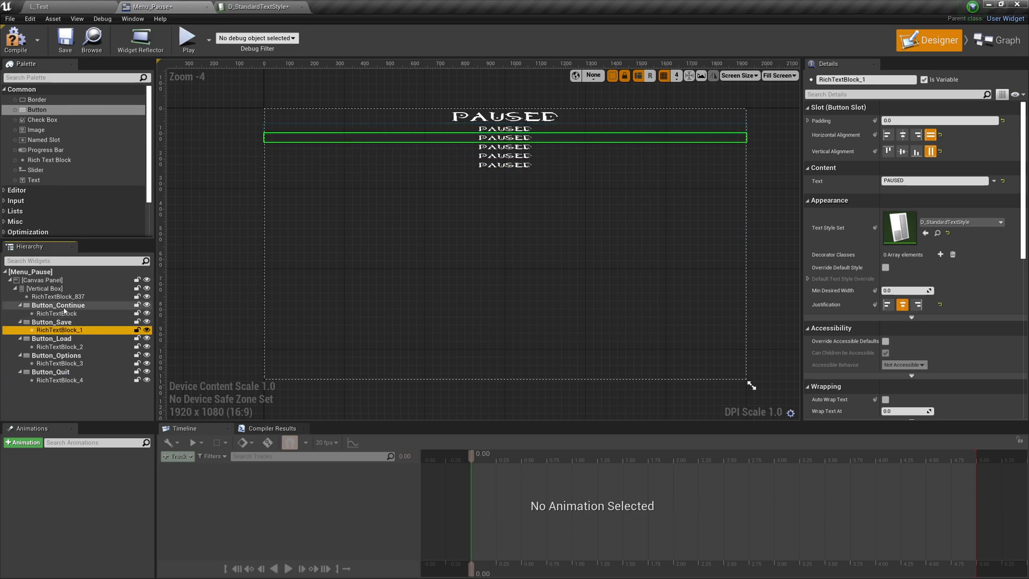
click(56, 313)
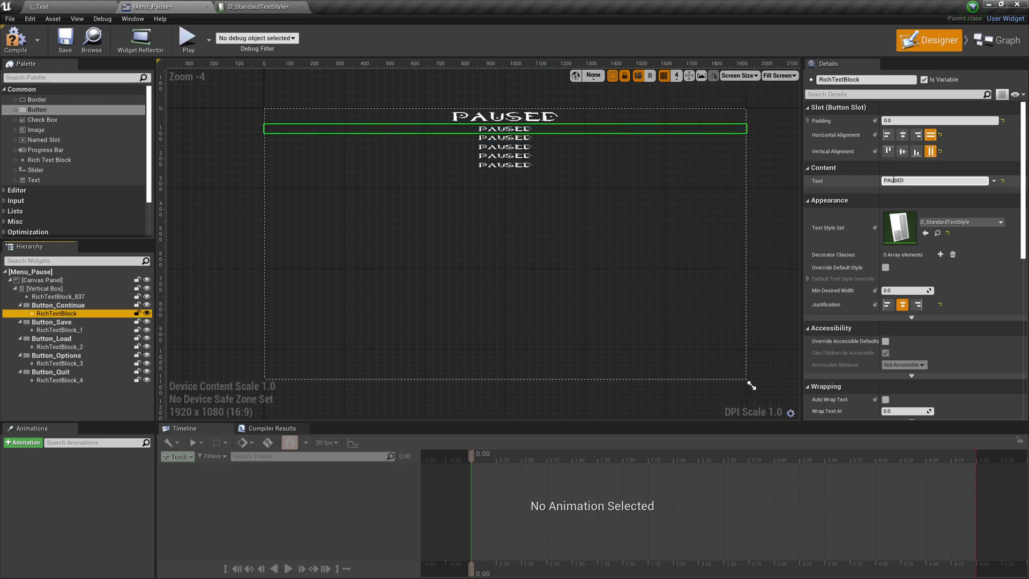
click(917, 181)
drag(917, 181, 780, 175)
text(Continue)
key(Return)
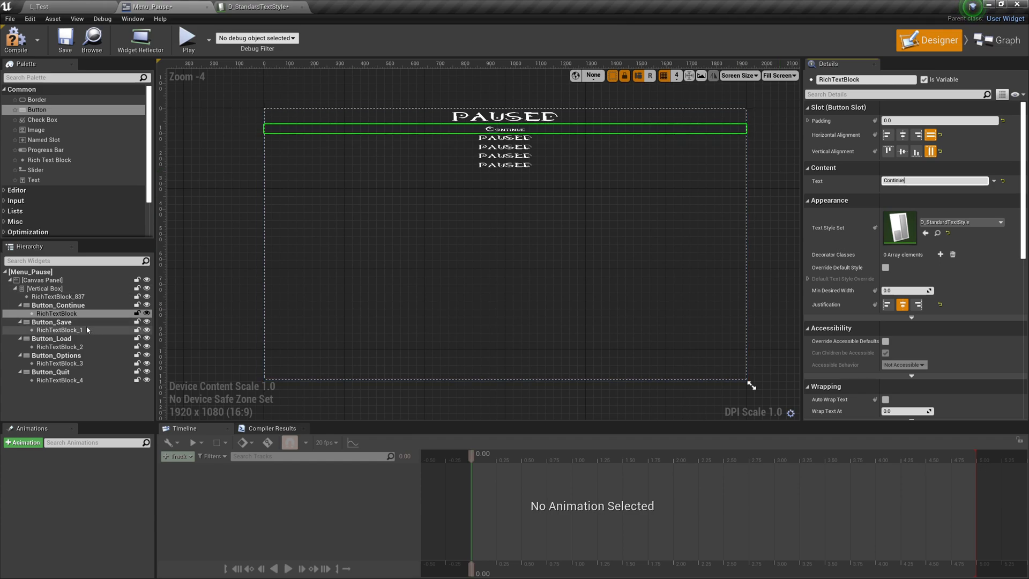
Step: Set the text of the rich text block inside Button_Save to "Save Game"
click(59, 330)
drag(918, 179, 797, 181)
text(Sa)
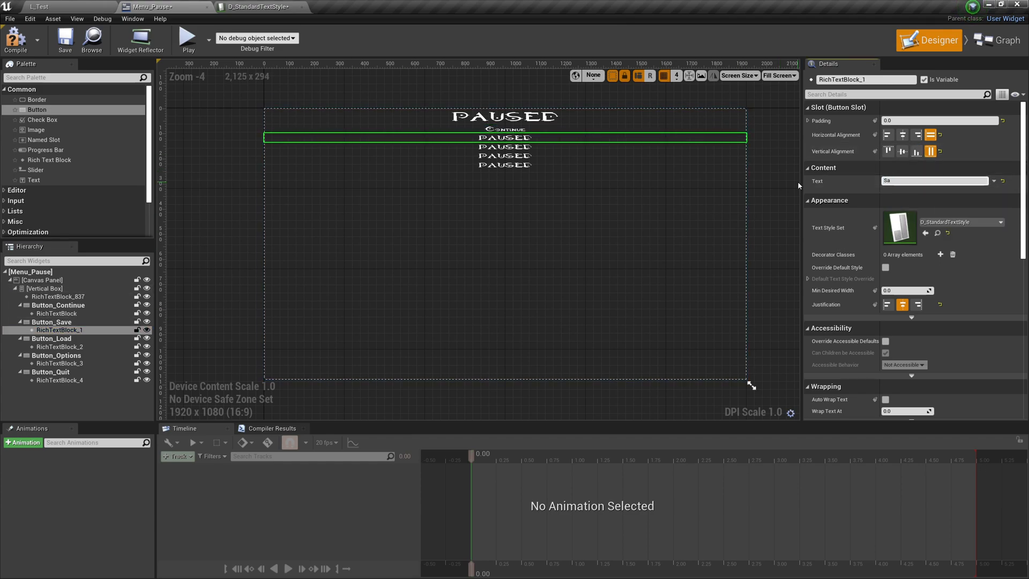
text(ve Game)
key(Return)
Step: Set the text of the rich text block inside Button_Load to "Load Game"
click(59, 347)
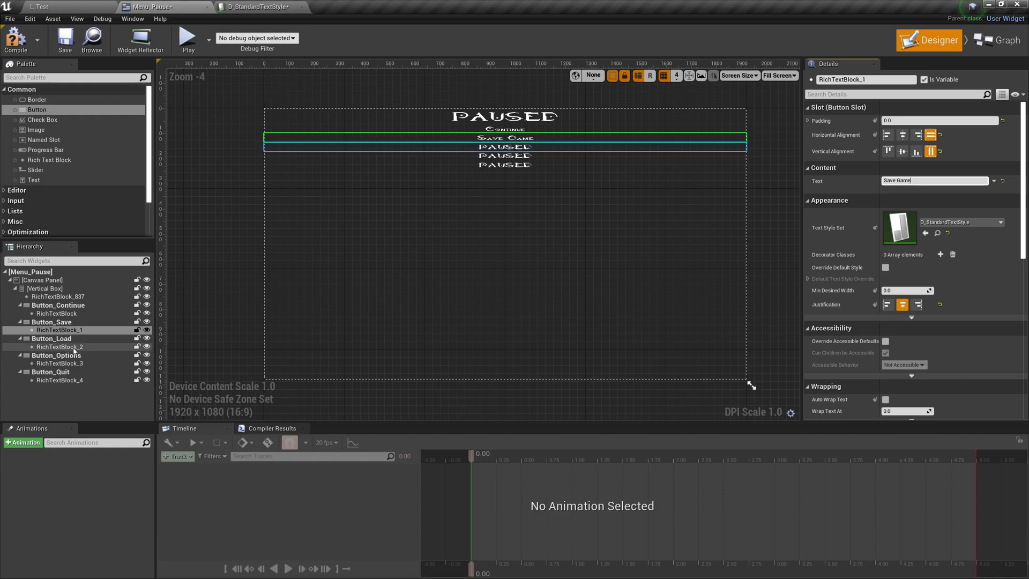
drag(942, 181, 750, 169)
text(Load Game)
key(Return)
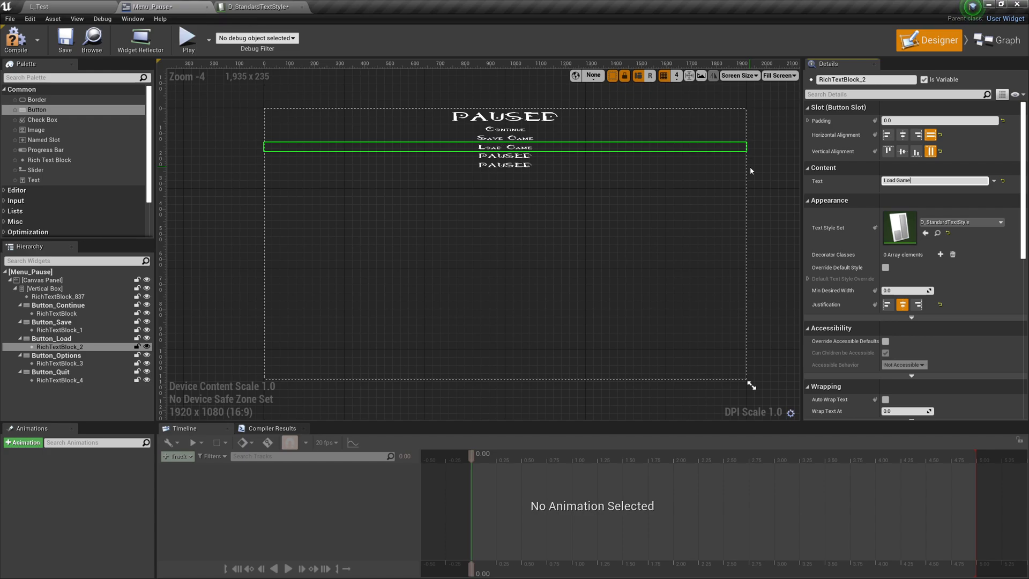
Step: Set the text of the rich text block inside Button_Options to "Options"
click(59, 364)
drag(943, 181, 737, 172)
text(O)
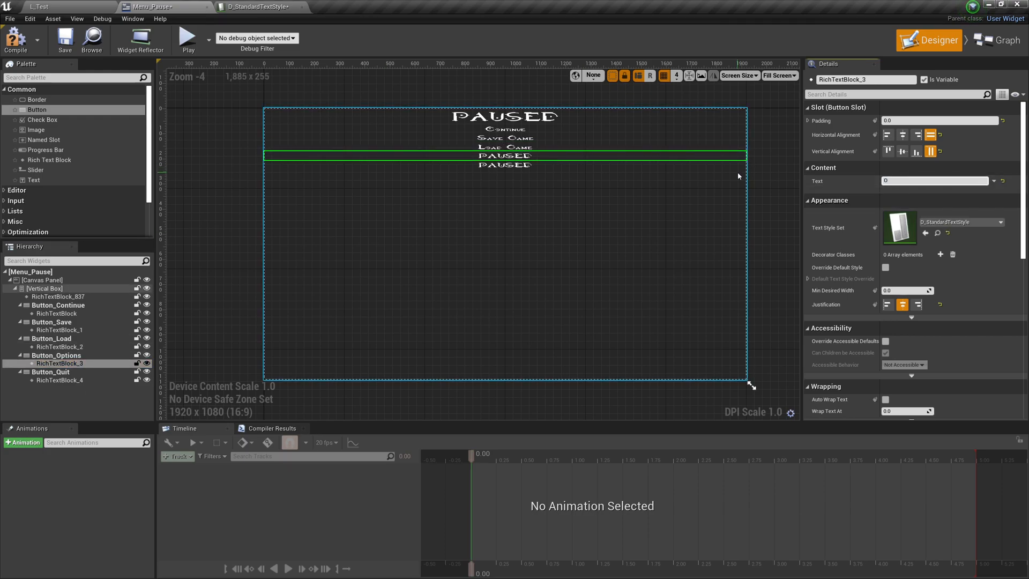
text(ptions)
key(Return)
Step: Set the text of the rich text block inside Button_Quit to "Quit"
click(737, 165)
drag(943, 180, 789, 179)
text(Quit)
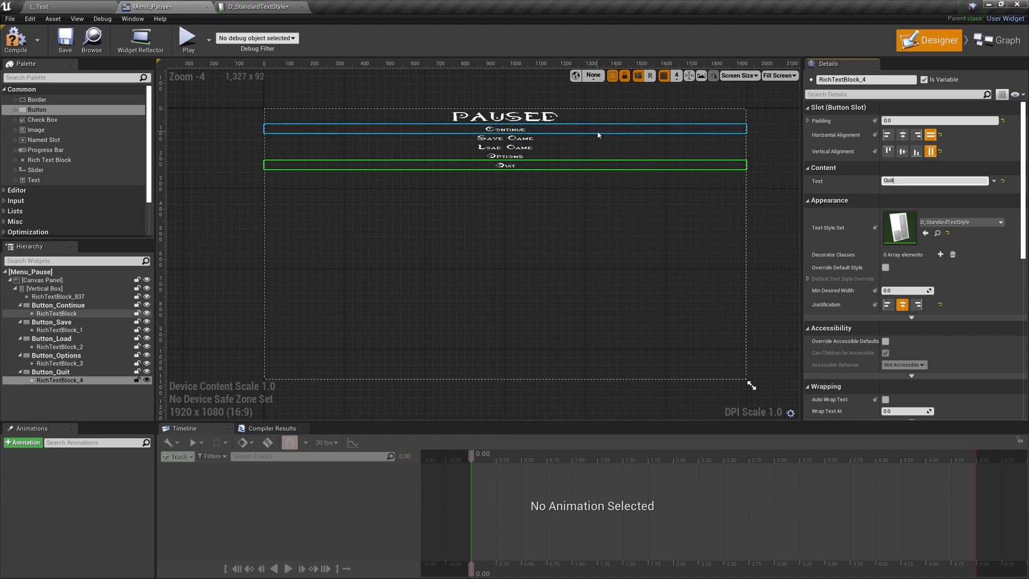
key(Return)
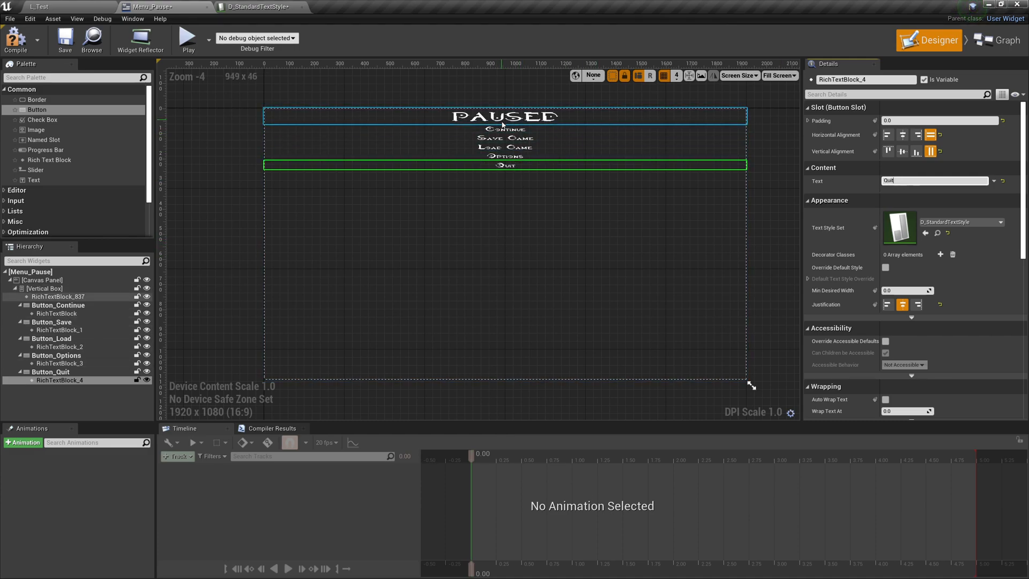
Step: Set the slot size of the PAUSED title's rich text block to Fill
click(623, 115)
click(910, 132)
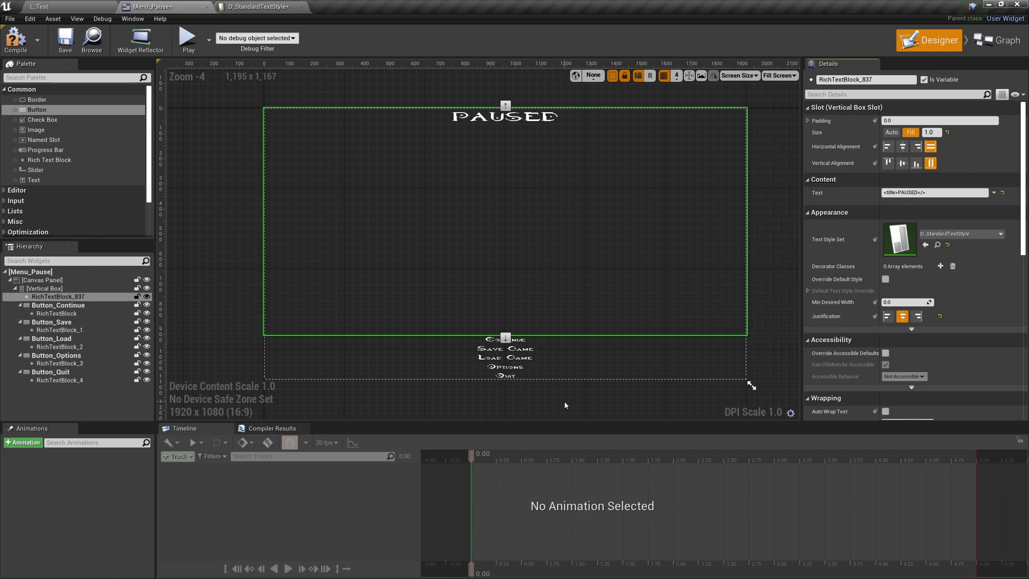
Step: Align Button_Quit vertically to the top of its slot and set its slot size to Fill
click(445, 375)
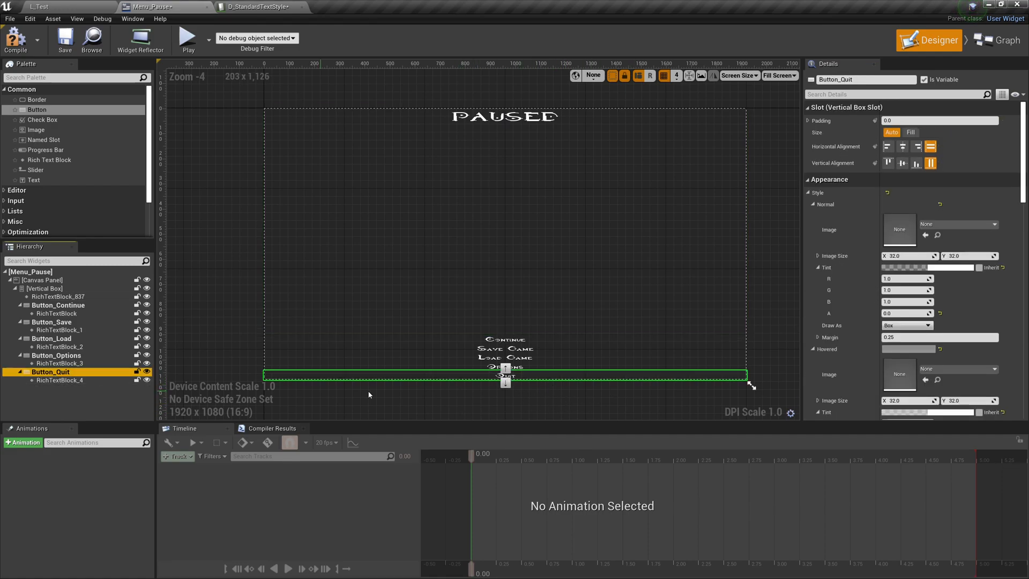
click(65, 378)
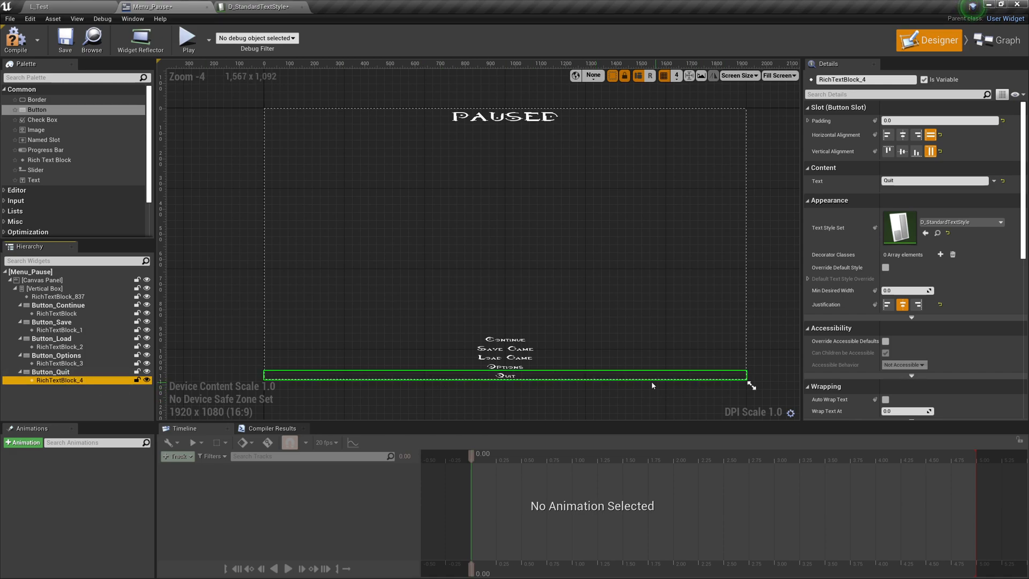
click(50, 372)
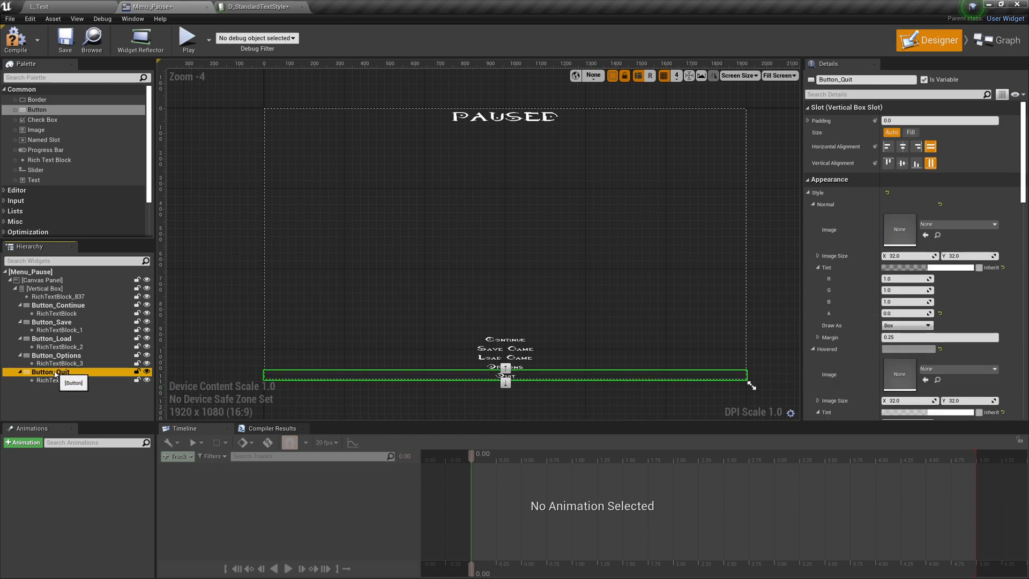
click(886, 163)
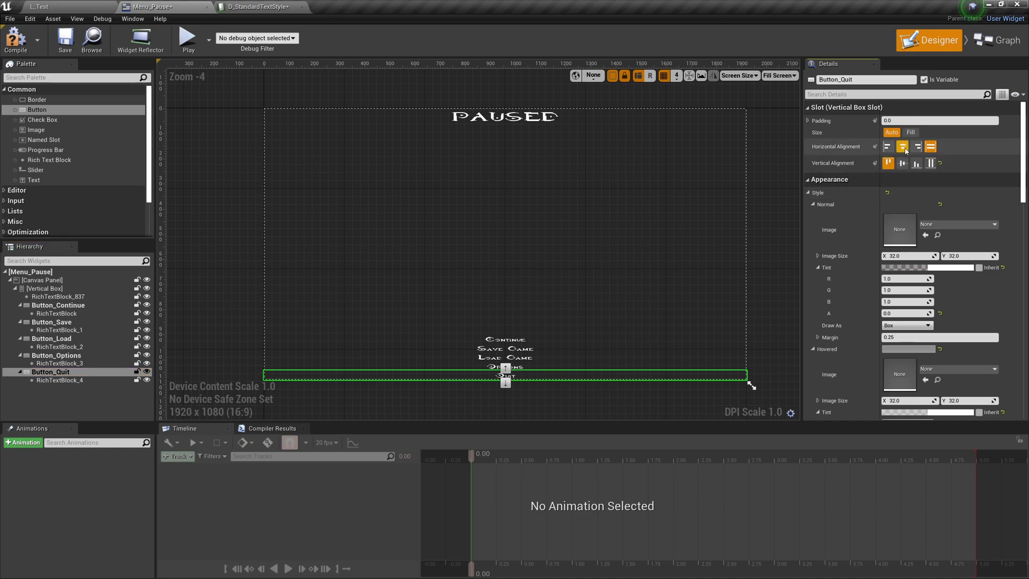
click(911, 133)
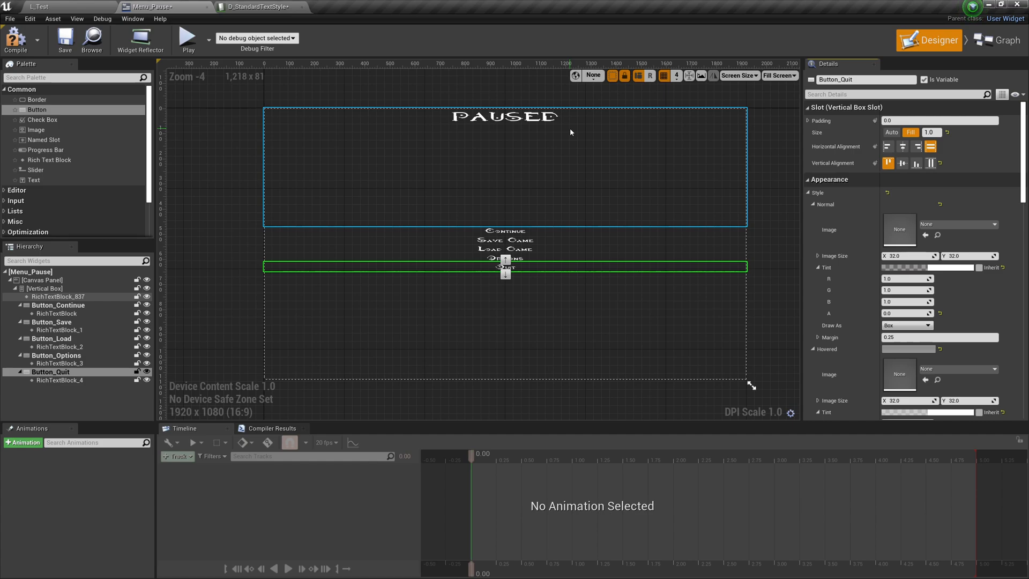
click(739, 320)
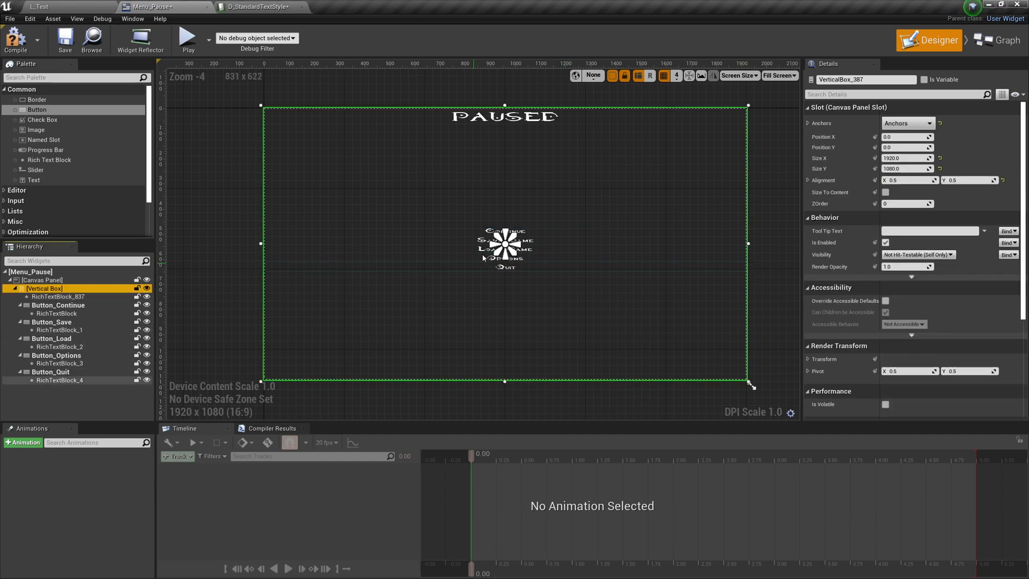